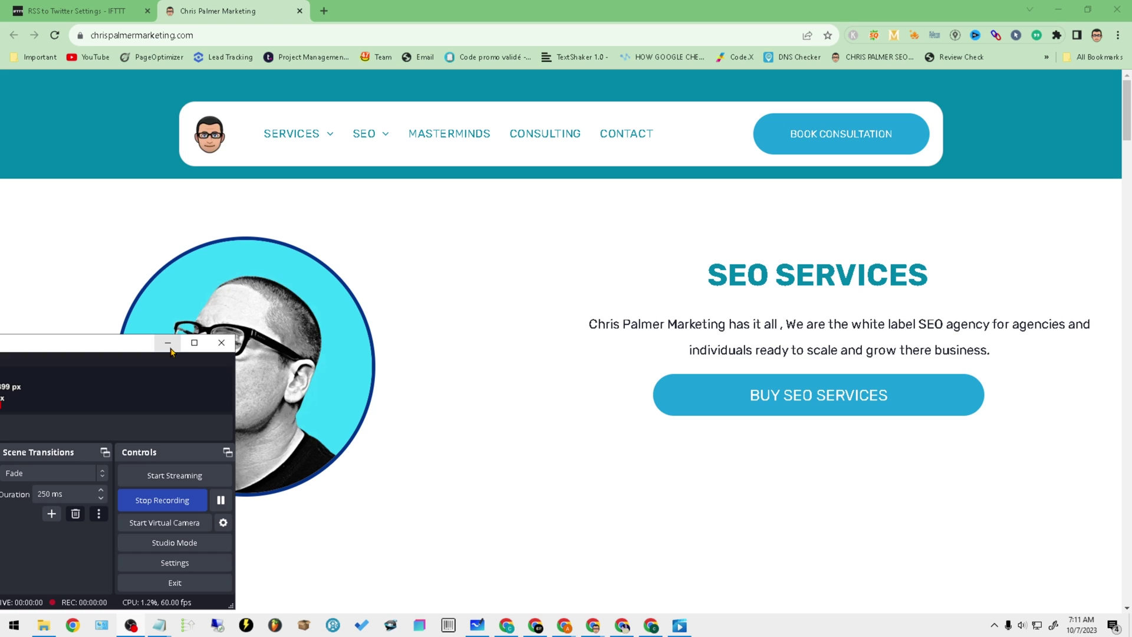
Hide OBS, scroll the marketing page to the Backlink Building card, and switch to the Whiteboard note
{"action": "left_click", "coordinate": [169, 341]}
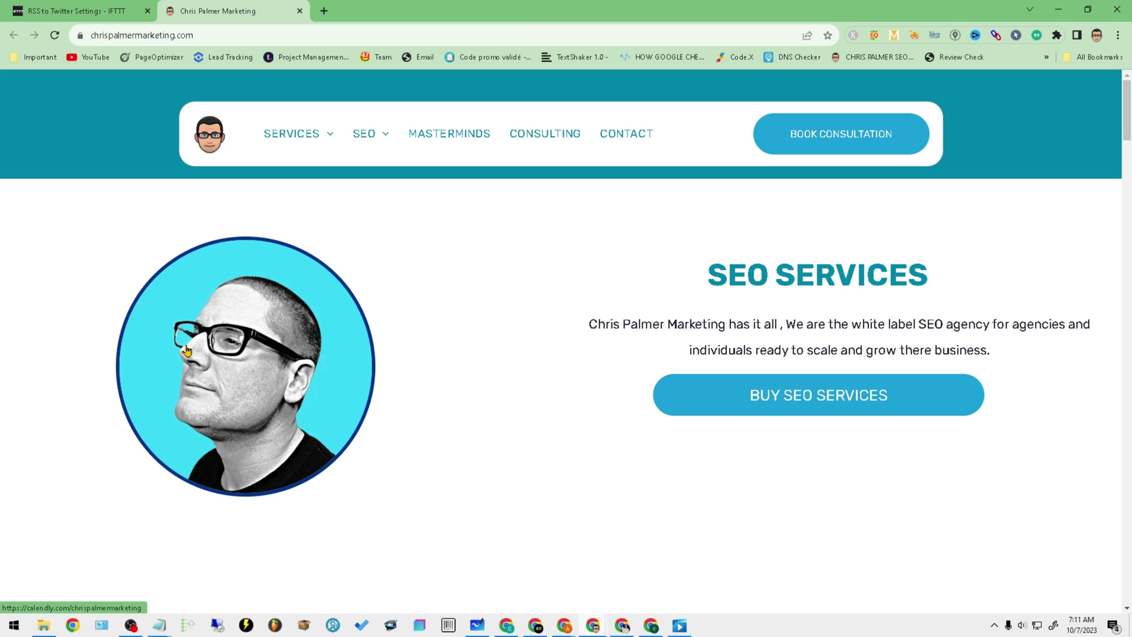
{"action": "scroll", "coordinate": [186, 350], "scroll_direction": "down", "scroll_amount": 10}
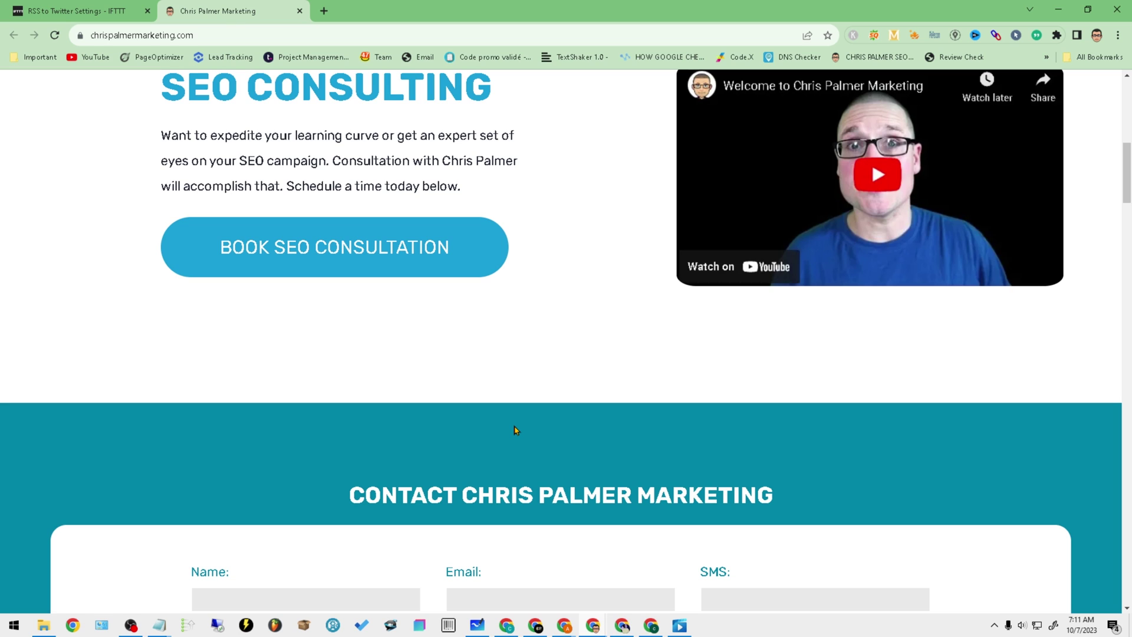
{"action": "scroll", "coordinate": [532, 424], "scroll_direction": "down", "scroll_amount": 4}
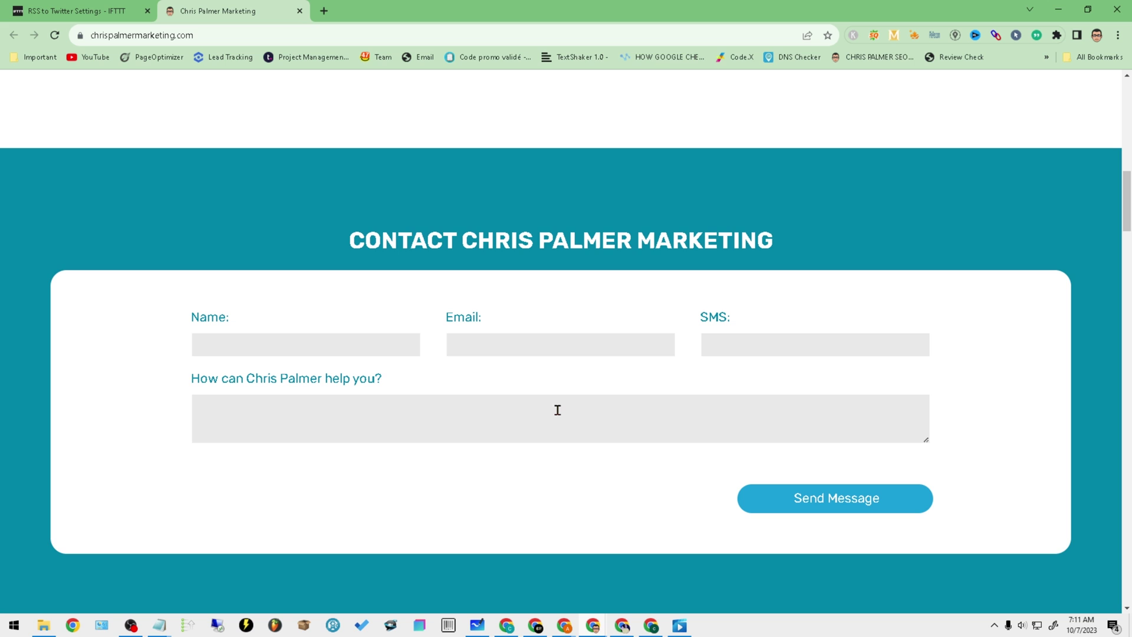
{"action": "scroll", "coordinate": [557, 410], "scroll_direction": "down", "scroll_amount": 5}
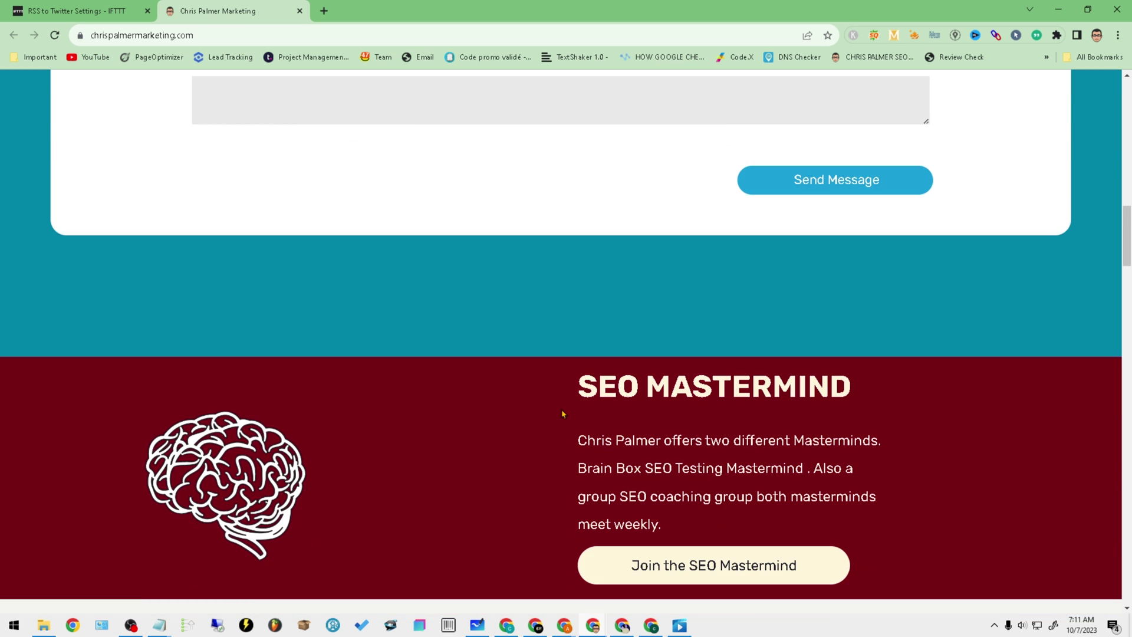
{"action": "scroll", "coordinate": [560, 411], "scroll_direction": "down", "scroll_amount": 3}
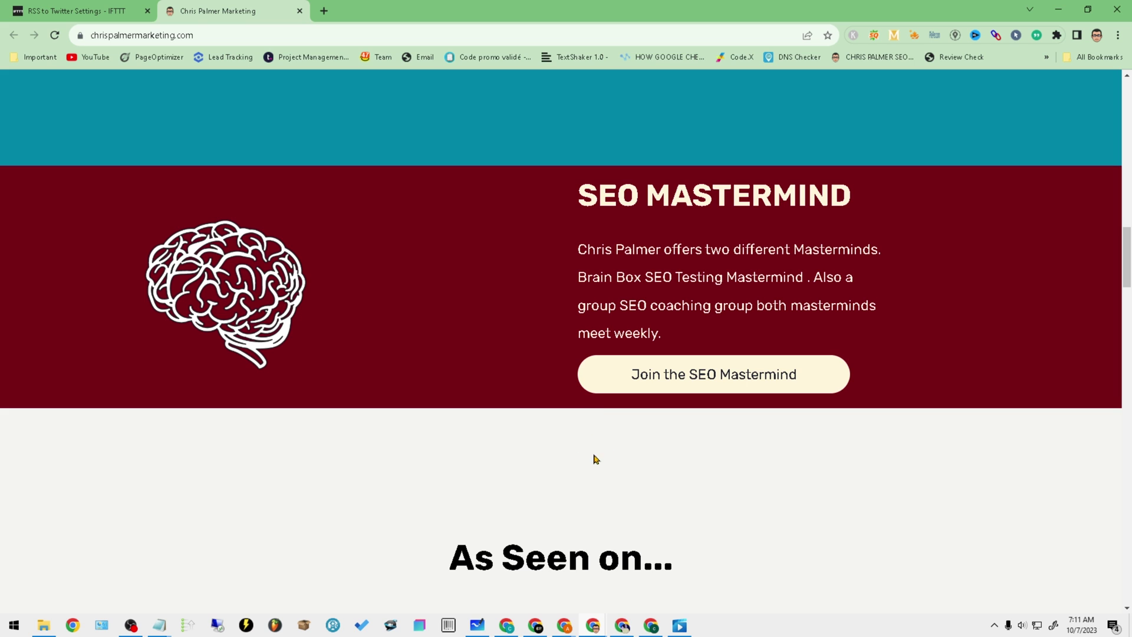
{"action": "scroll", "coordinate": [613, 465], "scroll_direction": "down", "scroll_amount": 7}
{"action": "scroll", "coordinate": [660, 489], "scroll_direction": "down", "scroll_amount": 4}
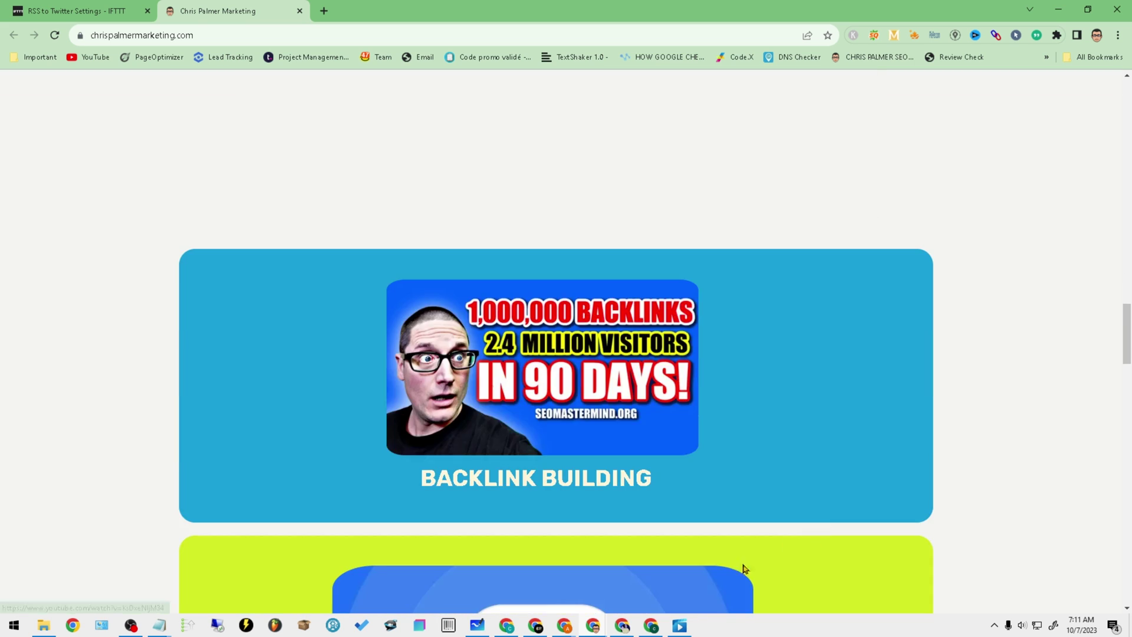
{"action": "scroll", "coordinate": [499, 606], "scroll_direction": "down", "scroll_amount": 3}
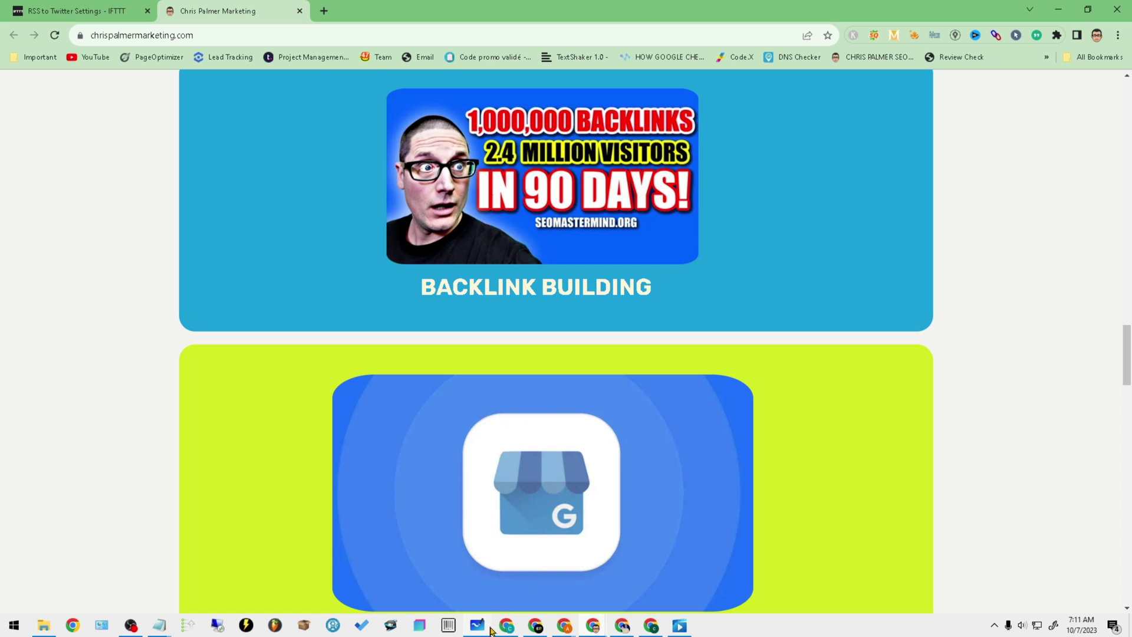
{"action": "left_click", "coordinate": [484, 629]}
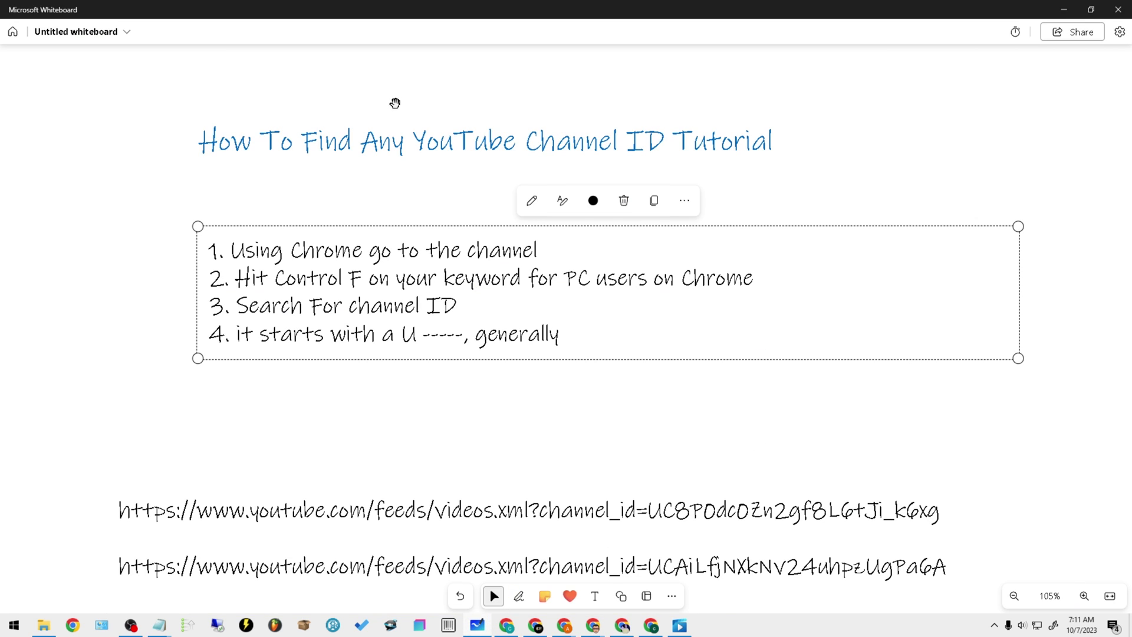
Narrow the tutorial title's text box from the right and move it further right
{"action": "left_click", "coordinate": [425, 143]}
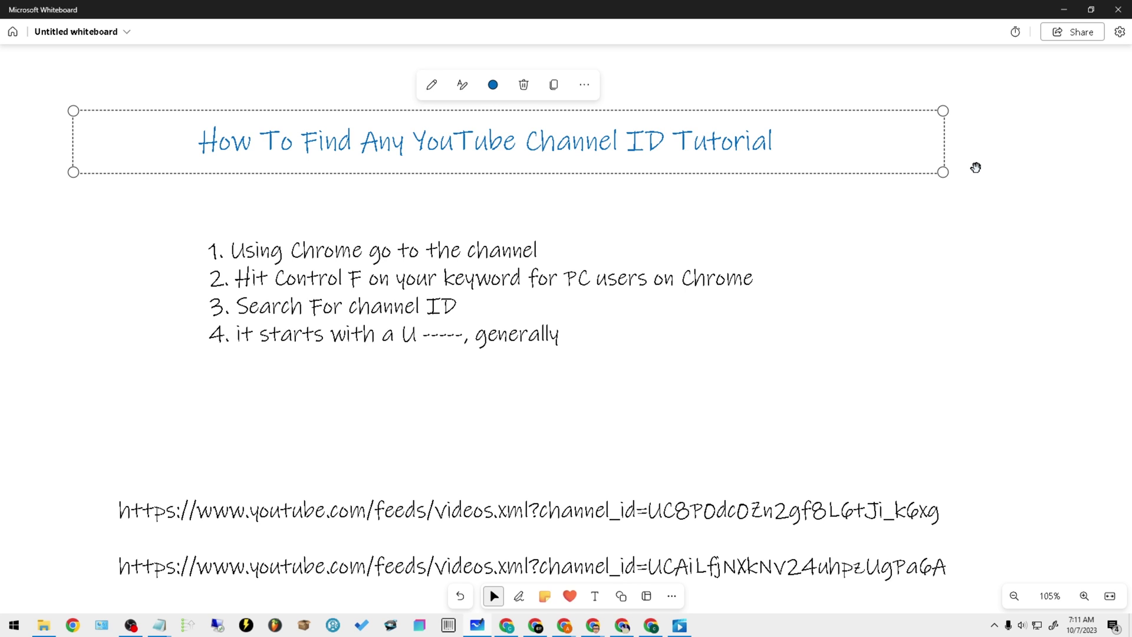
{"action": "left_click_drag", "start_coordinate": [943, 144], "coordinate": [822, 145]}
{"action": "left_click_drag", "start_coordinate": [587, 149], "coordinate": [685, 156]}
Minimize the whiteboard and open the YouTube home page in a new Chrome tab
{"action": "left_click", "coordinate": [1064, 10]}
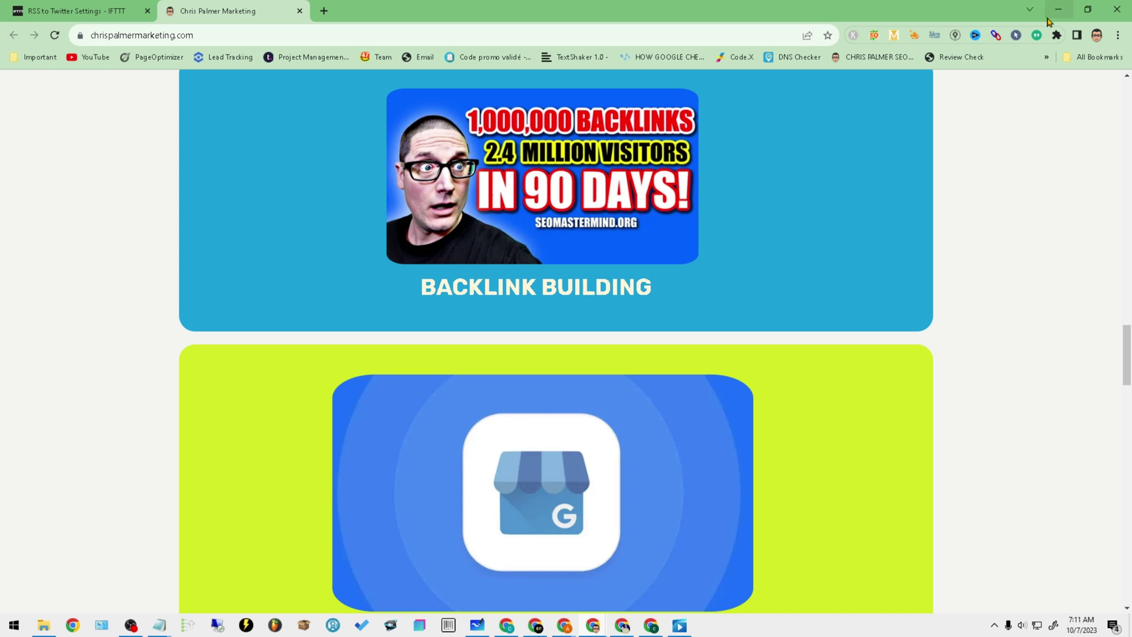
{"action": "left_click", "coordinate": [324, 10]}
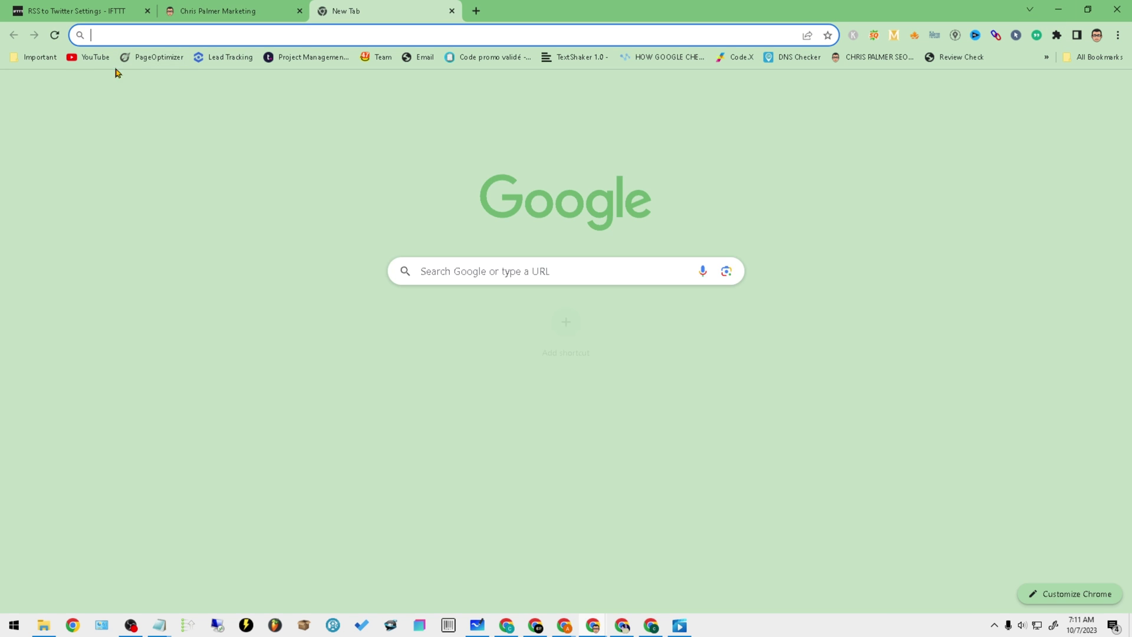
{"action": "left_click", "coordinate": [89, 57]}
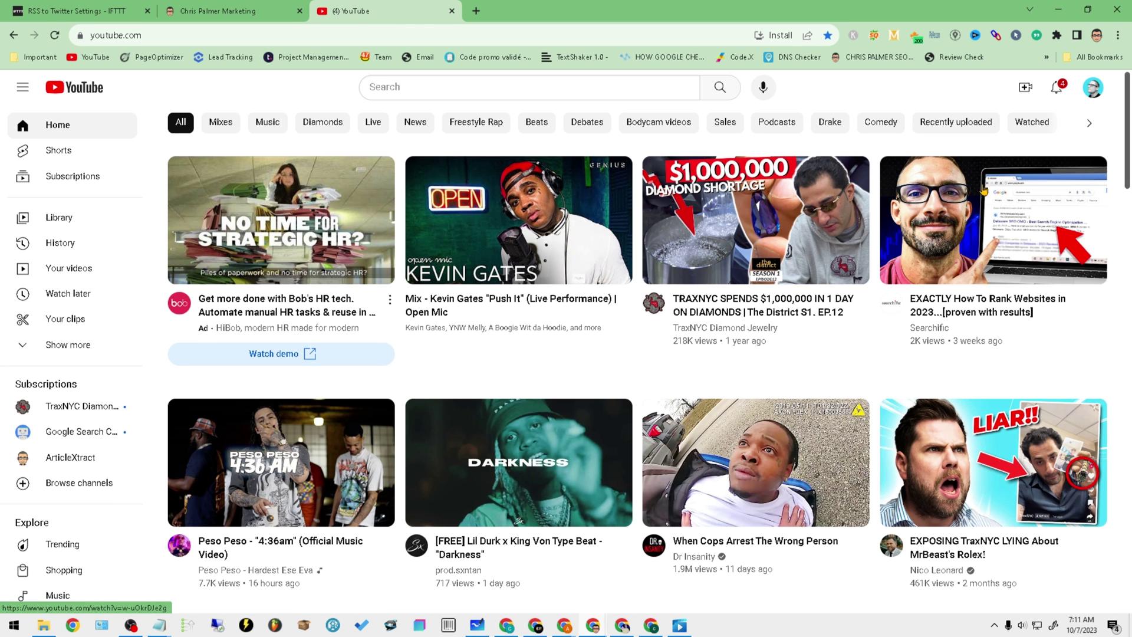
{"action": "mouse_move", "coordinate": [973, 193]}
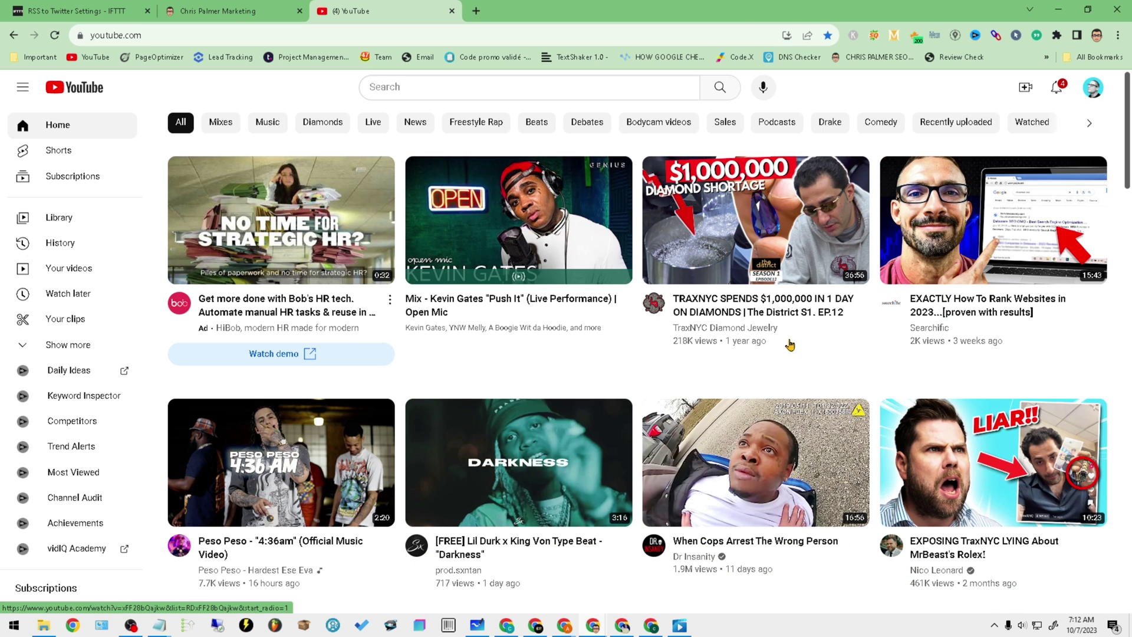
{"action": "scroll", "coordinate": [755, 407], "scroll_direction": "down", "scroll_amount": 4}
{"action": "scroll", "coordinate": [757, 414], "scroll_direction": "up", "scroll_amount": 4}
Search YouTube for 'mr beast' and open the MrBeast channel from the results
{"action": "left_click", "coordinate": [381, 87]}
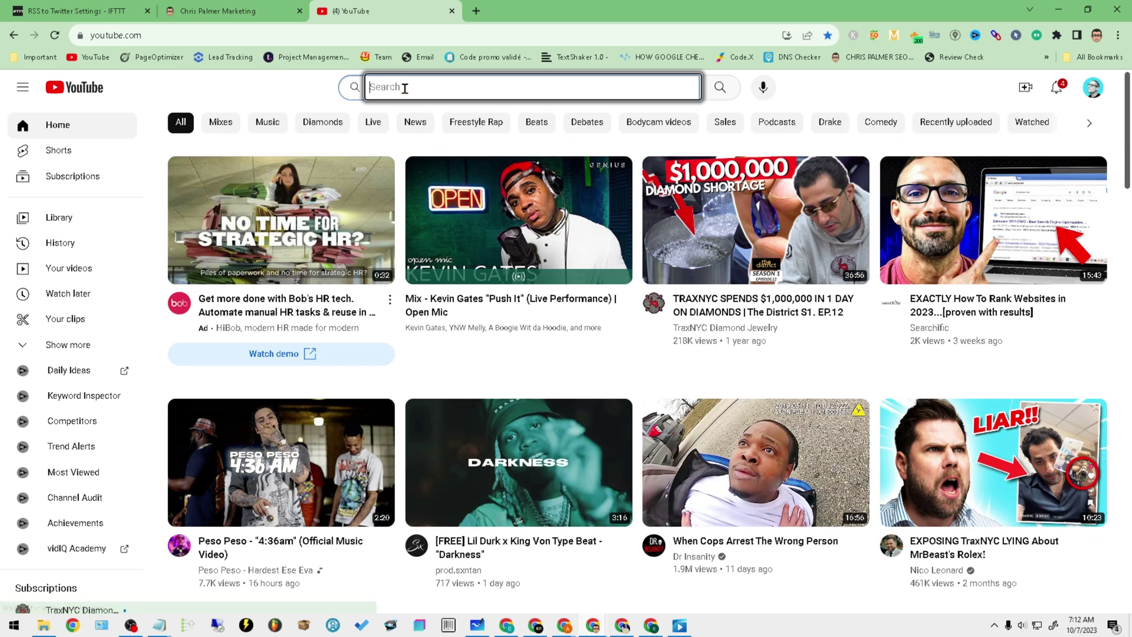
{"action": "type", "text": "mr beast"}
{"action": "key", "text": "Return"}
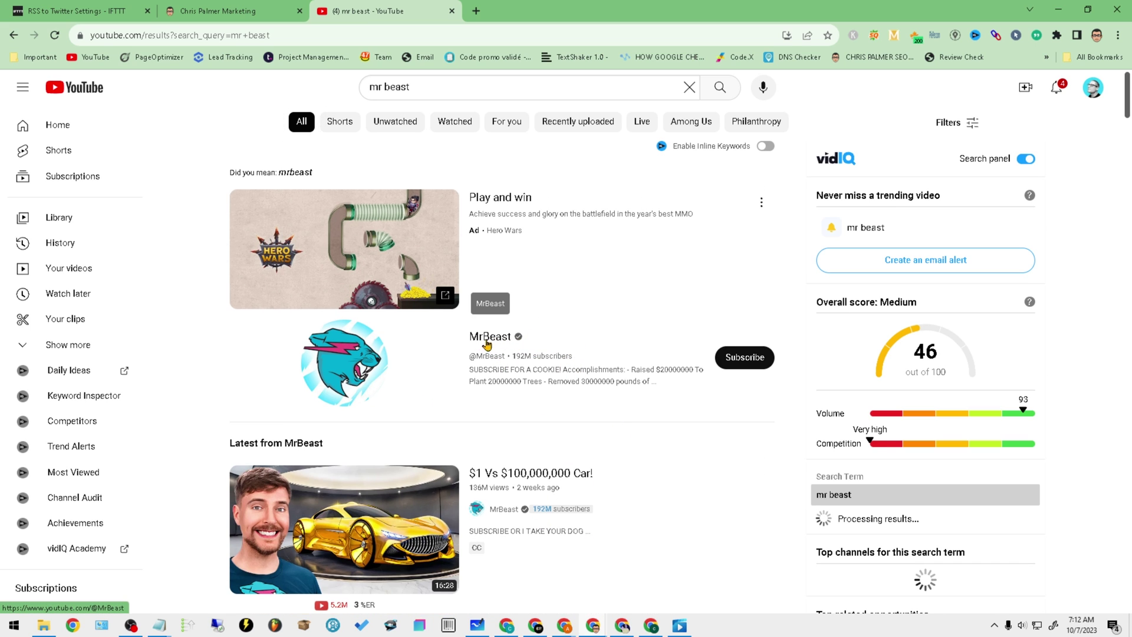
{"action": "left_click", "coordinate": [487, 337]}
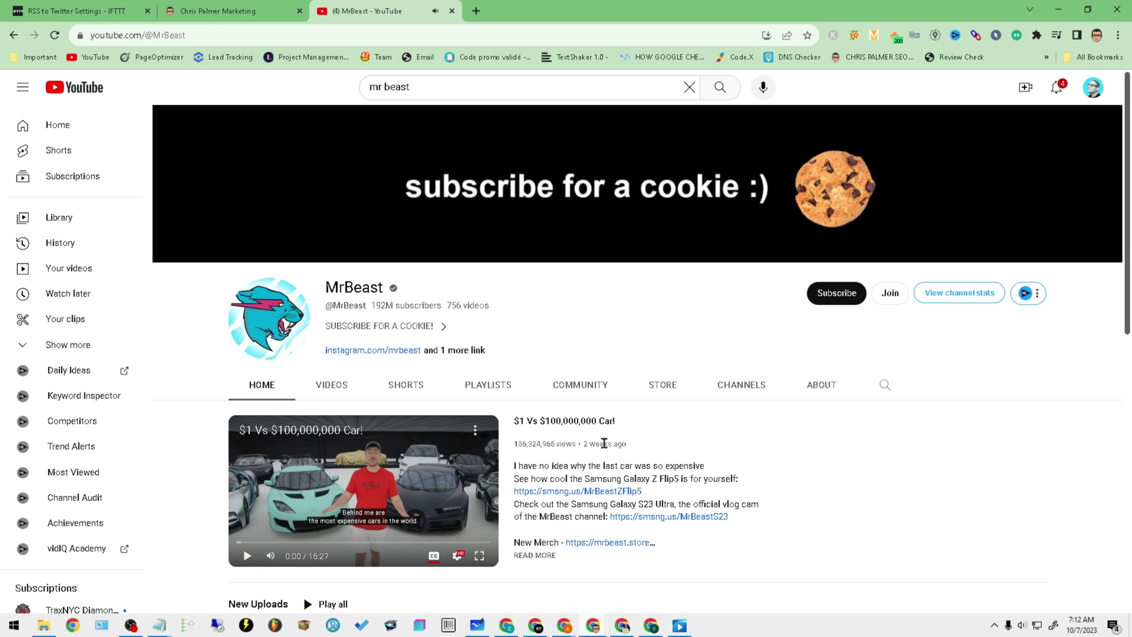
Open the MrBeast channel page's HTML source via View page source
{"action": "scroll", "coordinate": [794, 361], "scroll_direction": "down", "scroll_amount": 3}
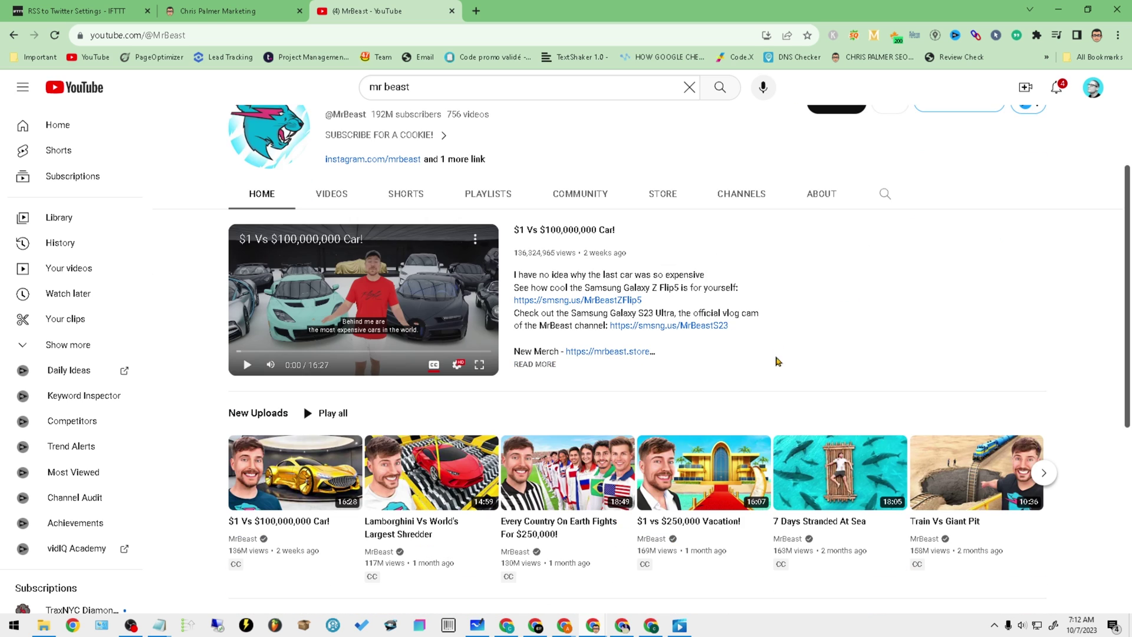
{"action": "right_click", "coordinate": [627, 137]}
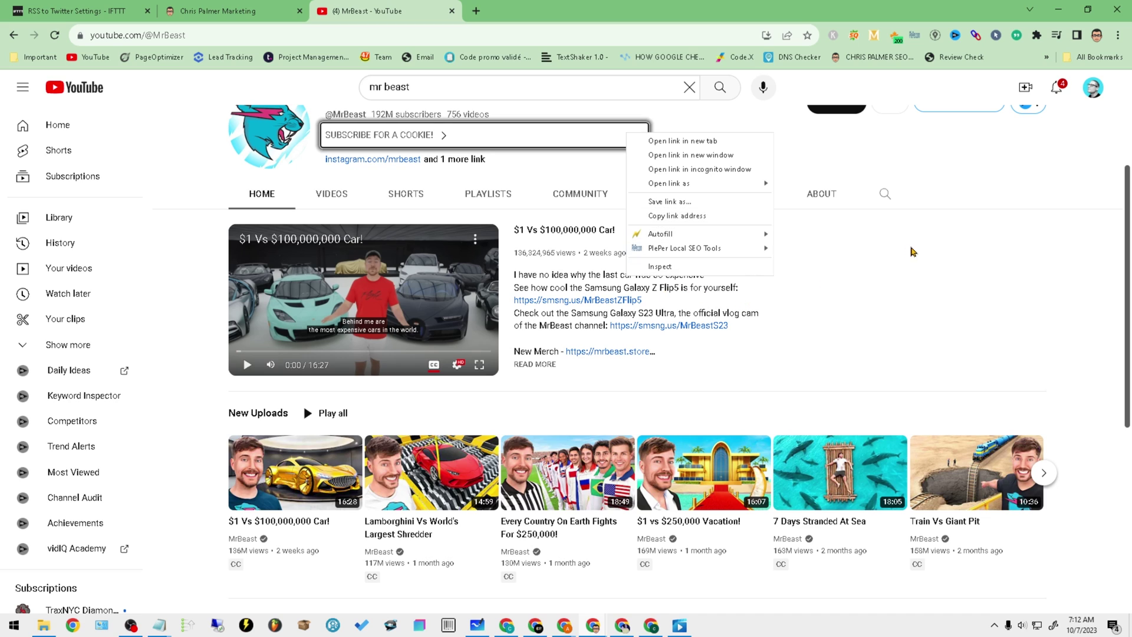
{"action": "right_click", "coordinate": [912, 264]}
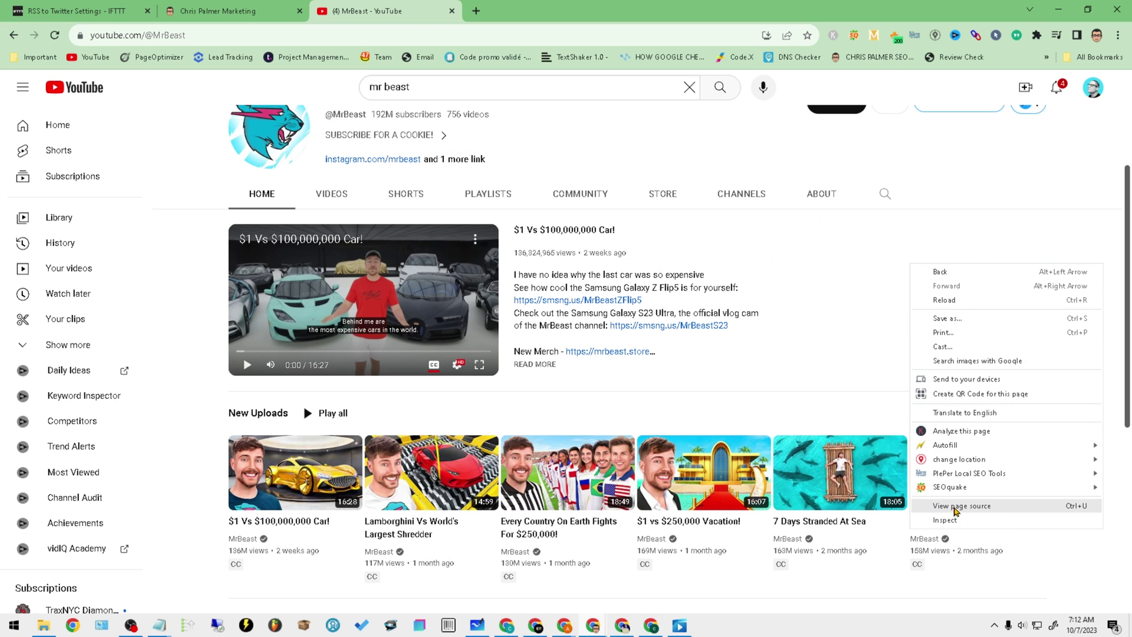
{"action": "left_click", "coordinate": [957, 510]}
{"action": "left_click", "coordinate": [969, 510]}
{"action": "left_click", "coordinate": [966, 508]}
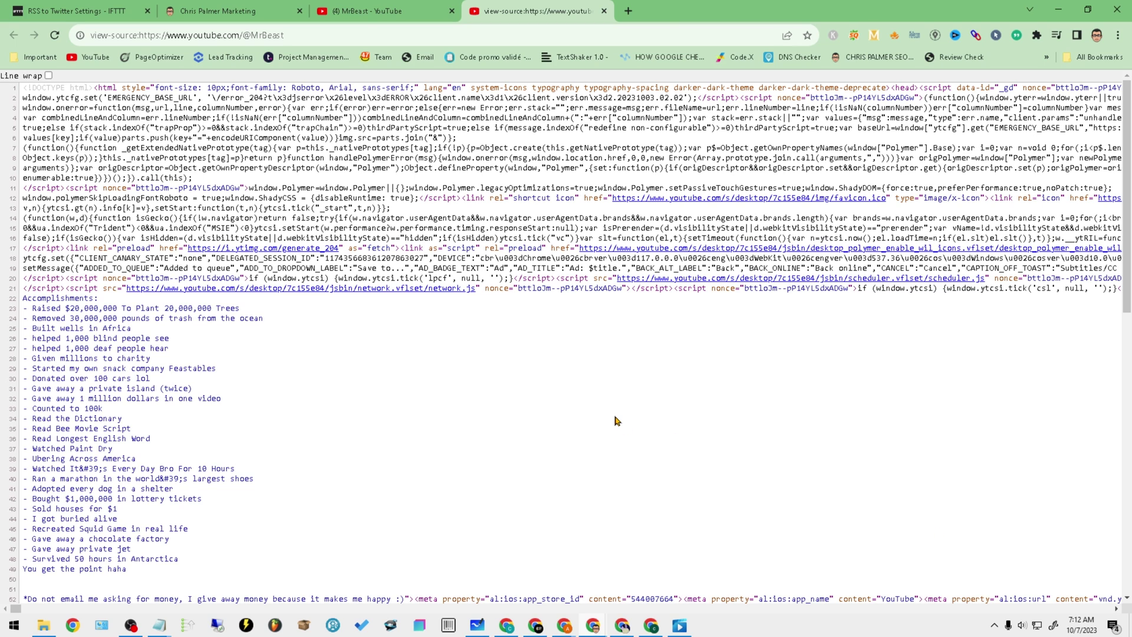
Find 'channelid' in the source and copy the channel ID that follows it
{"action": "key", "text": "ctrl+f"}
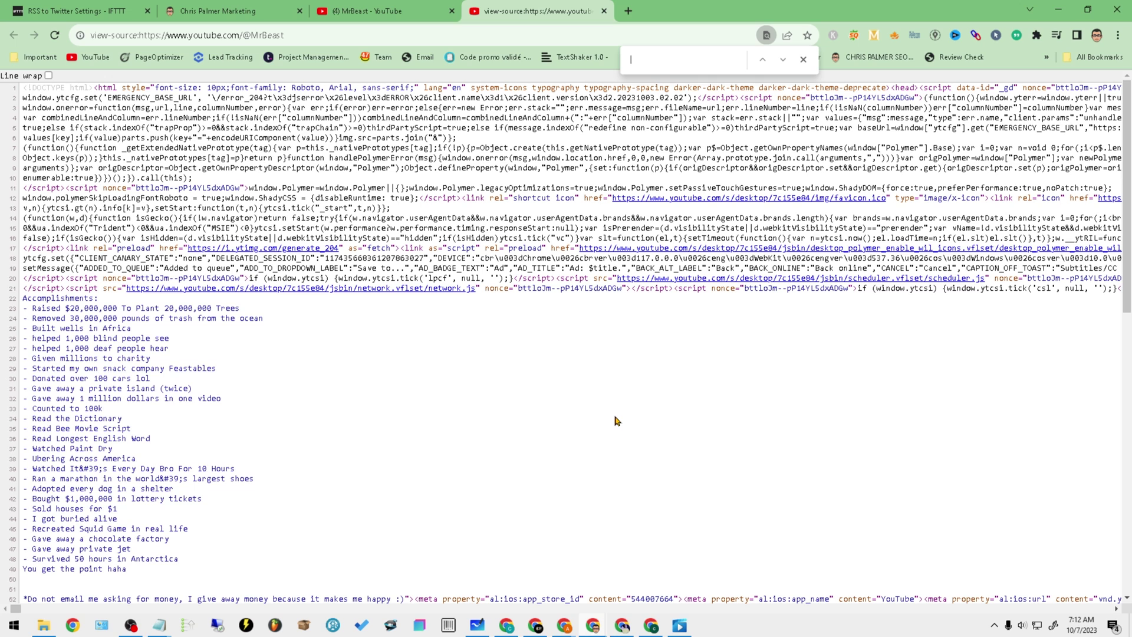
{"action": "type", "text": "channel id"}
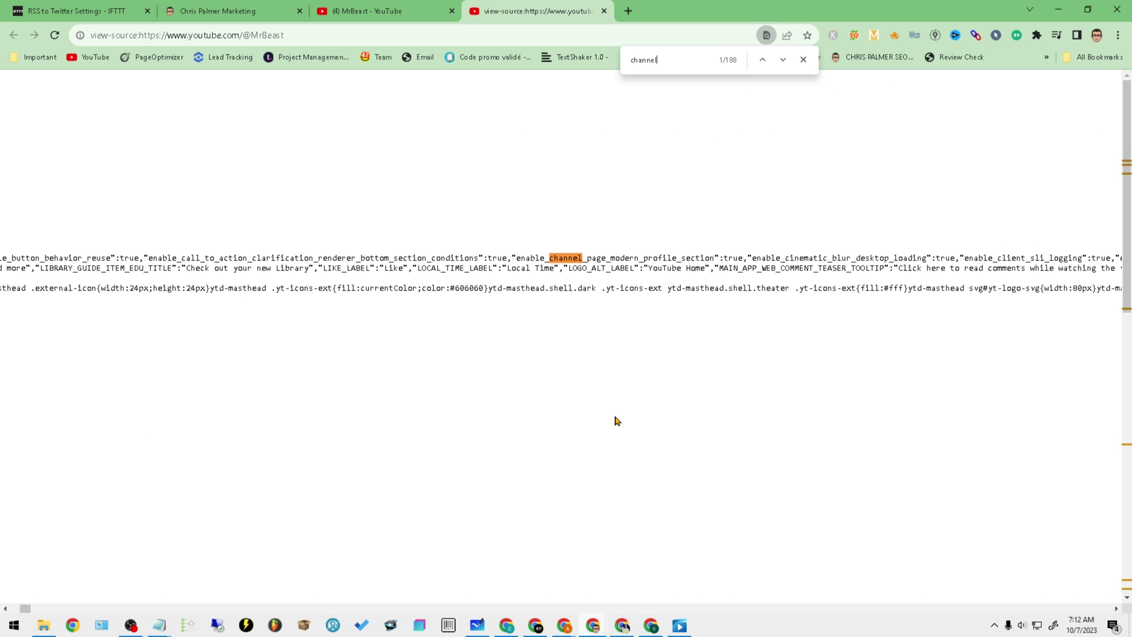
{"action": "key", "text": "BackSpace"}
{"action": "key", "text": "BackSpace"}
{"action": "key", "text": "BackSpace"}
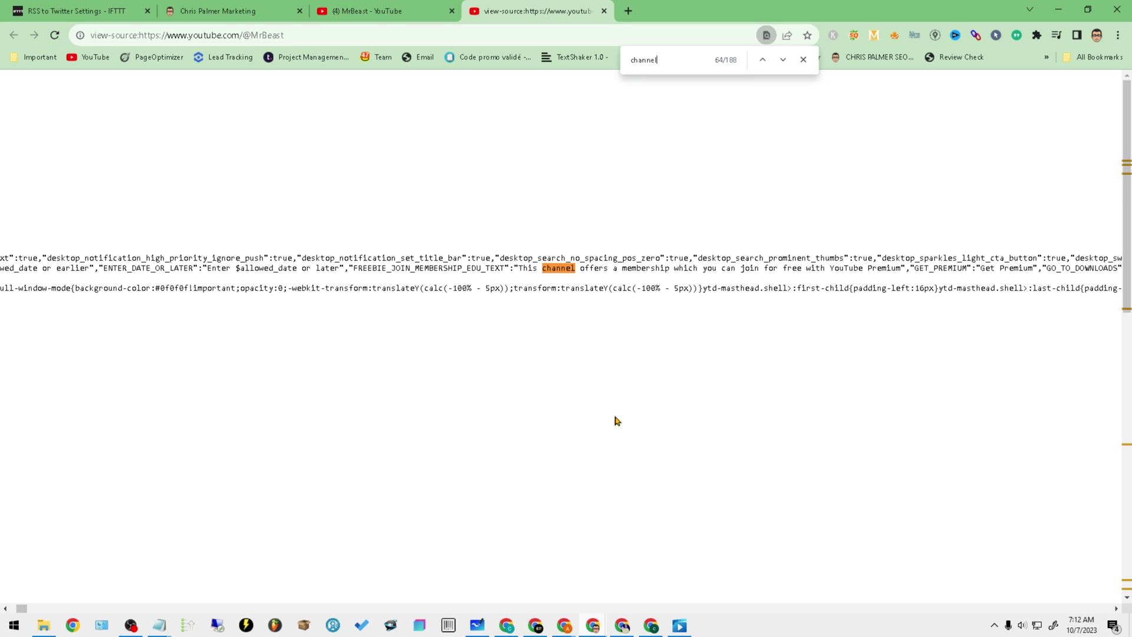
{"action": "type", "text": "id"}
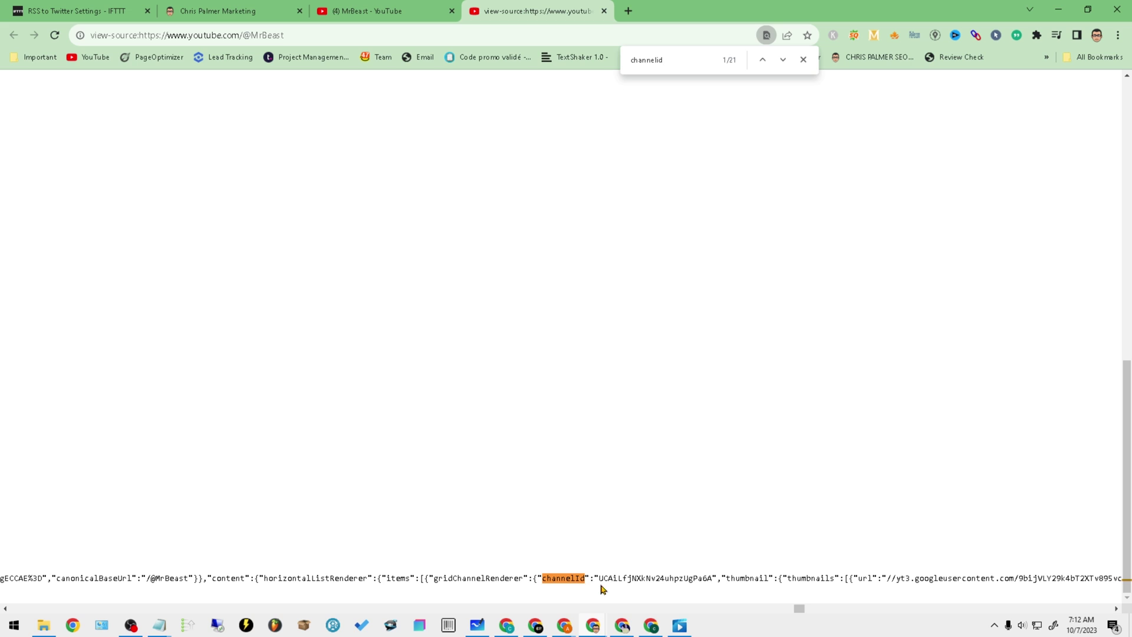
{"action": "left_click_drag", "start_coordinate": [601, 580], "coordinate": [711, 580]}
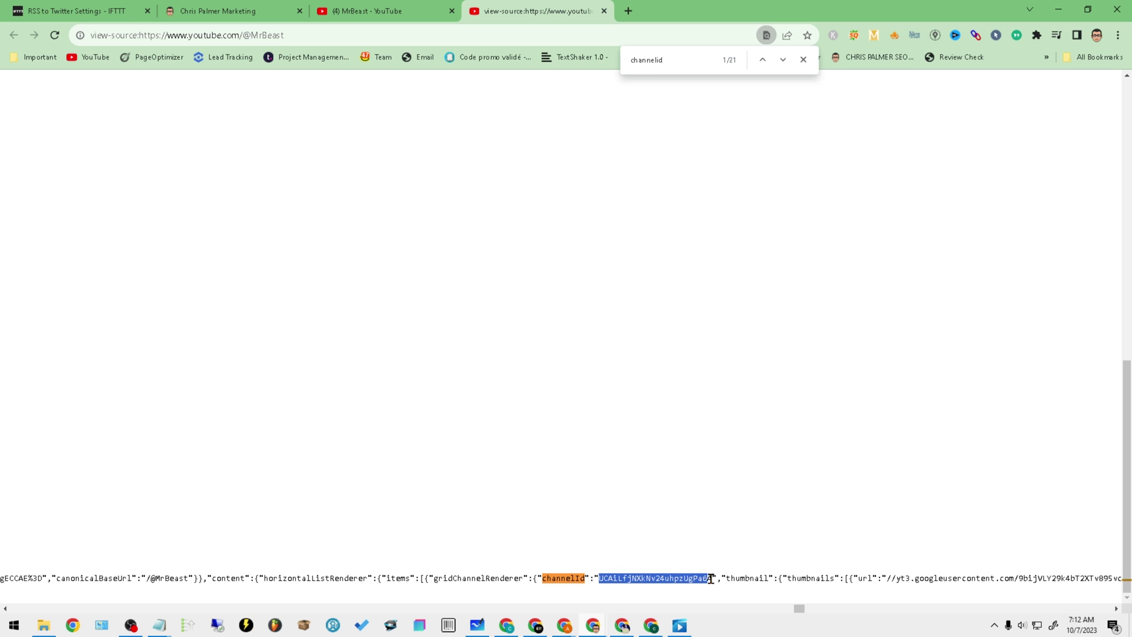
{"action": "right_click", "coordinate": [712, 581]}
{"action": "left_click", "coordinate": [751, 435]}
Add a 'YT channel id:' line with the pasted MrBeast ID below the numbered steps
{"action": "mouse_move", "coordinate": [477, 633]}
{"action": "left_click", "coordinate": [481, 554]}
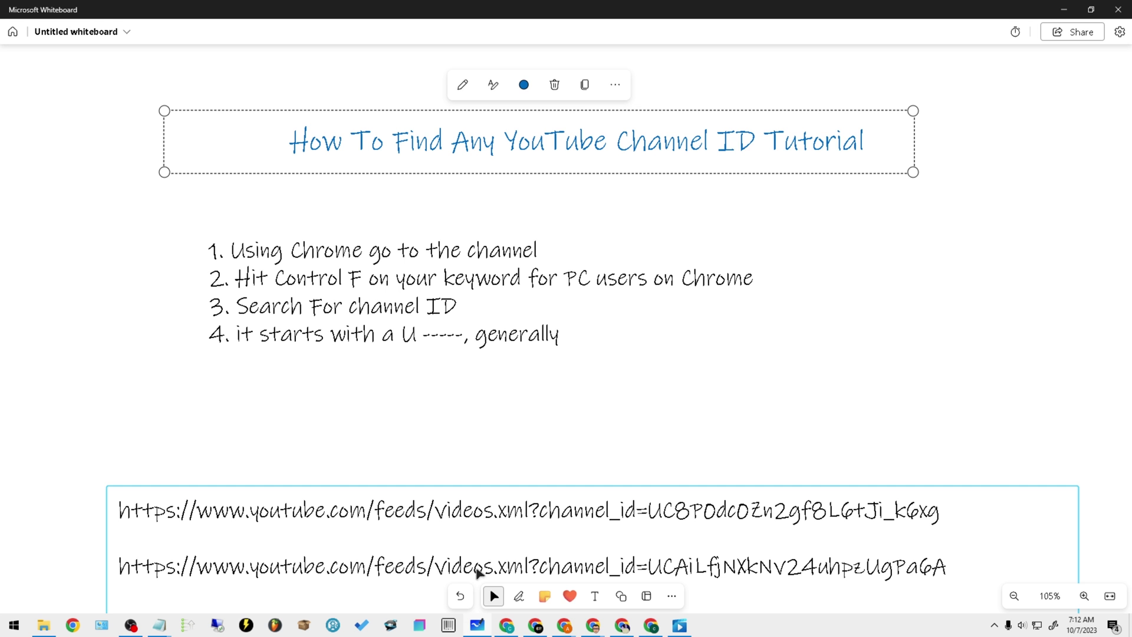
{"action": "left_click", "coordinate": [561, 345]}
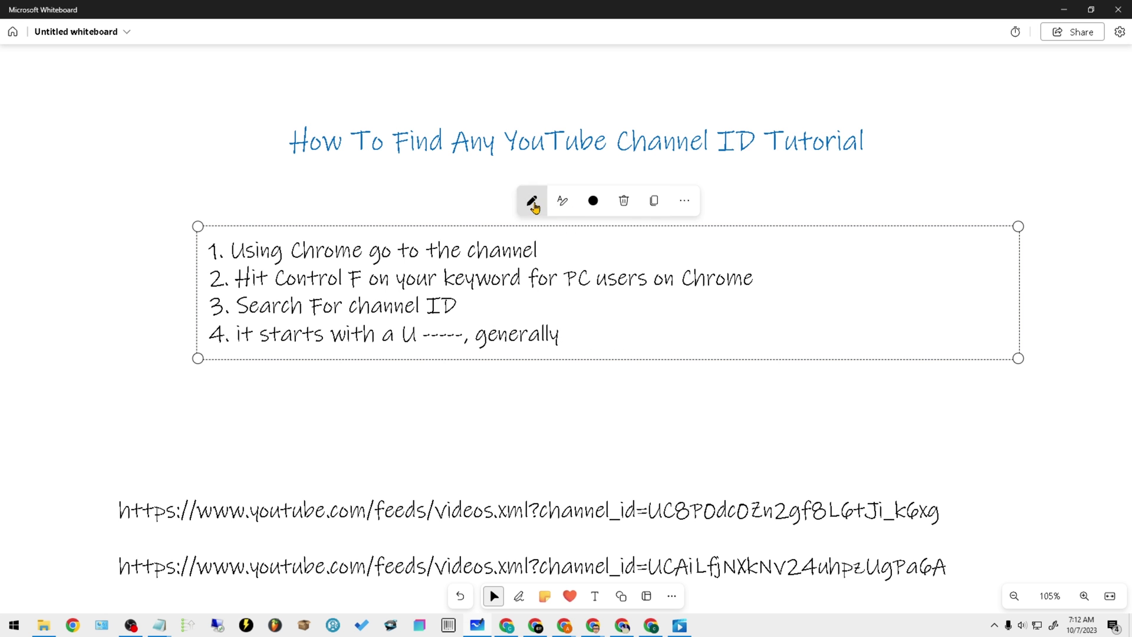
{"action": "left_click", "coordinate": [600, 335]}
{"action": "key", "text": "Return"}
{"action": "key", "text": "Return"}
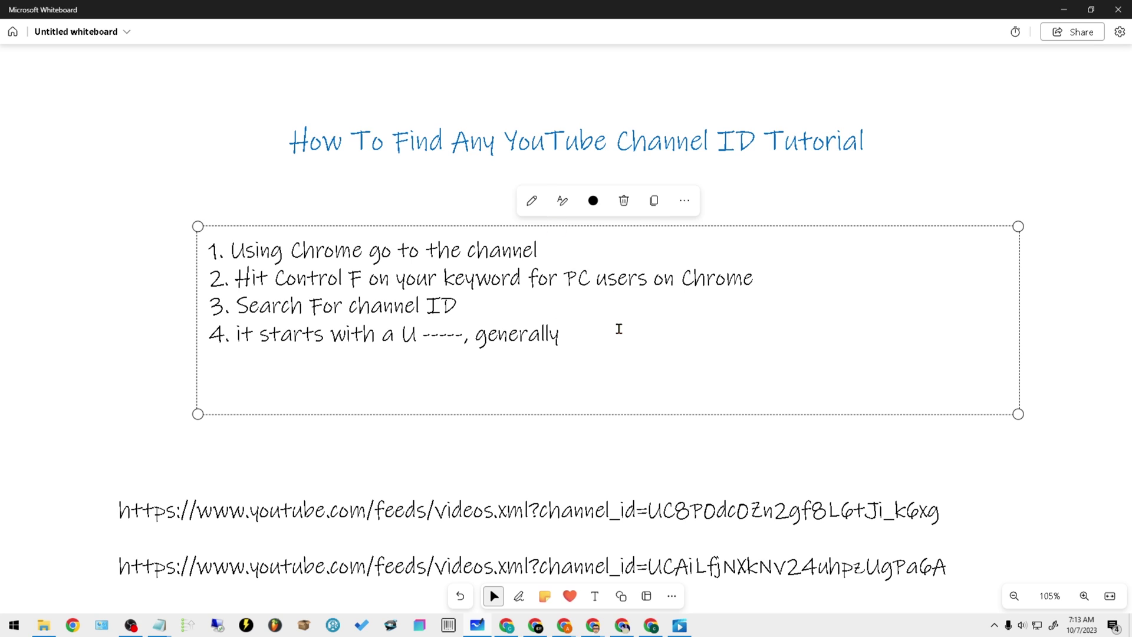
{"action": "type", "text": "YT channel id:"}
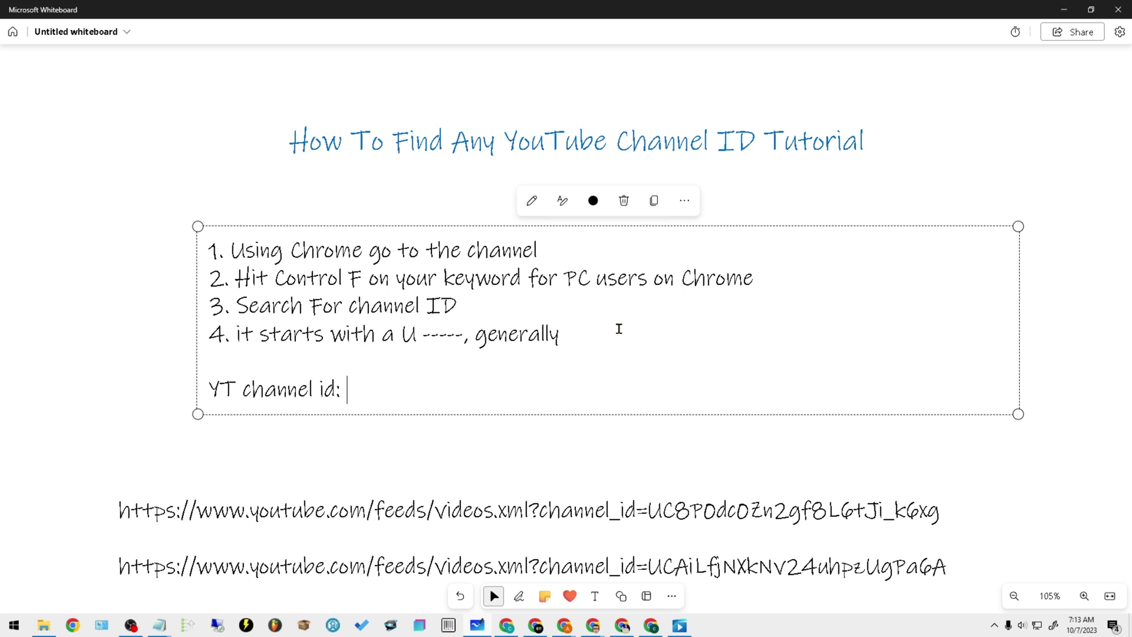
{"action": "key", "text": "ctrl+v"}
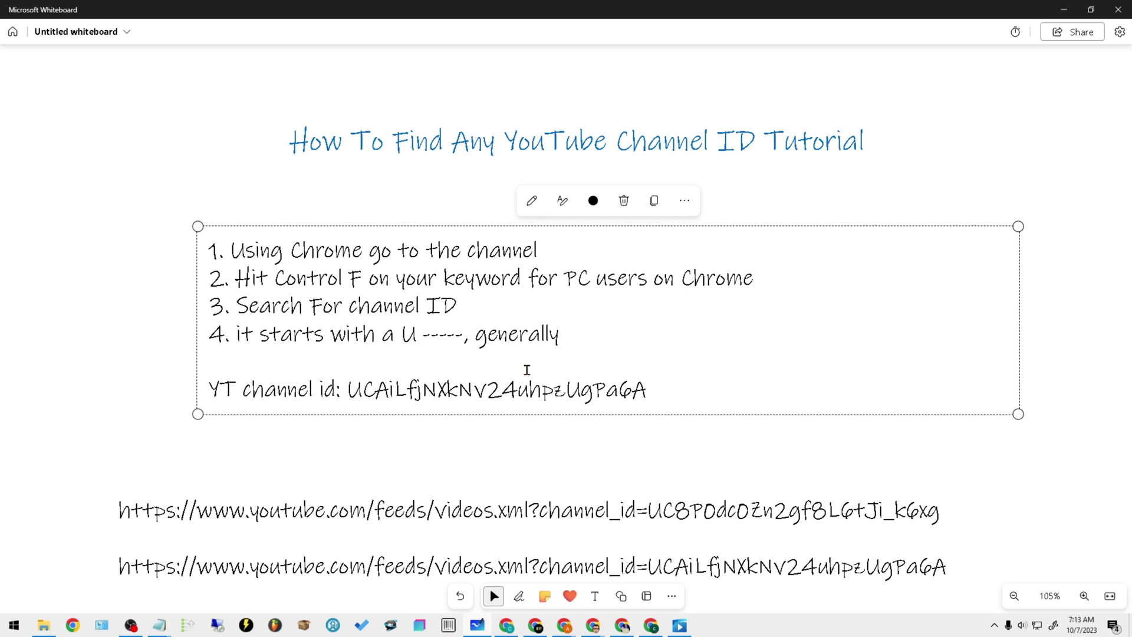
{"action": "left_click", "coordinate": [538, 466]}
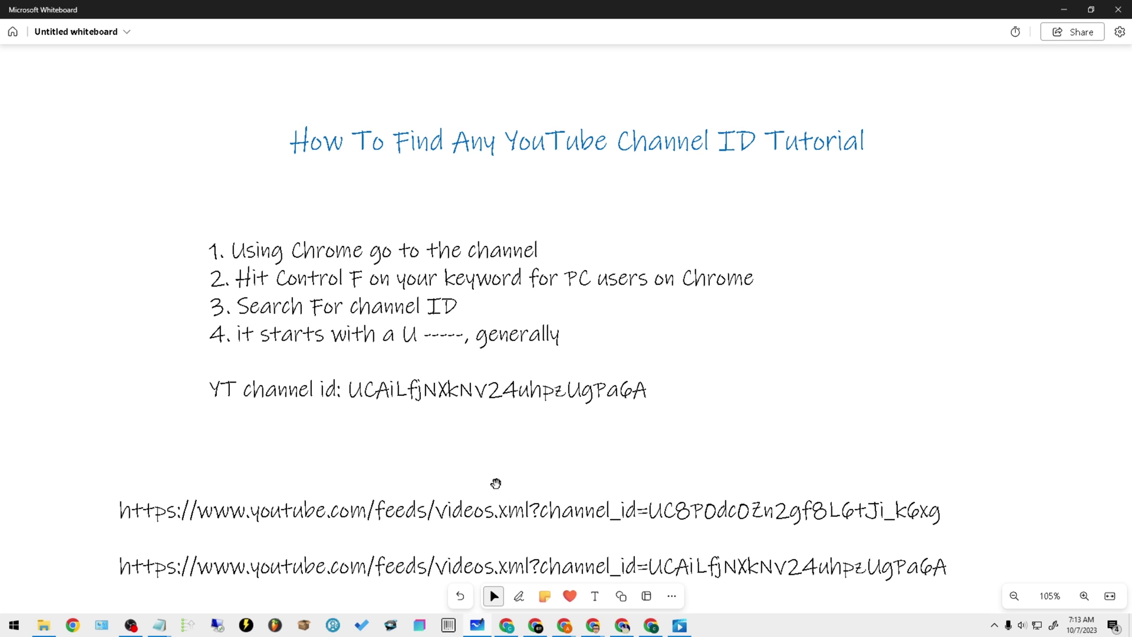
Move the steps block and the feed URL block up toward the title
{"action": "left_click", "coordinate": [472, 528]}
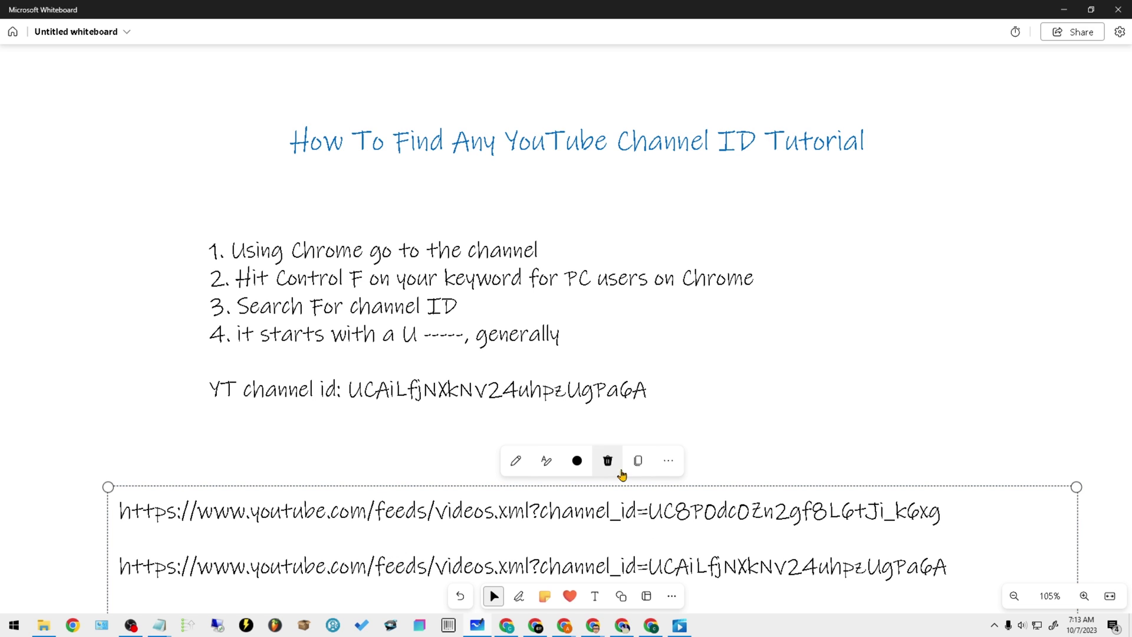
{"action": "left_click", "coordinate": [630, 482]}
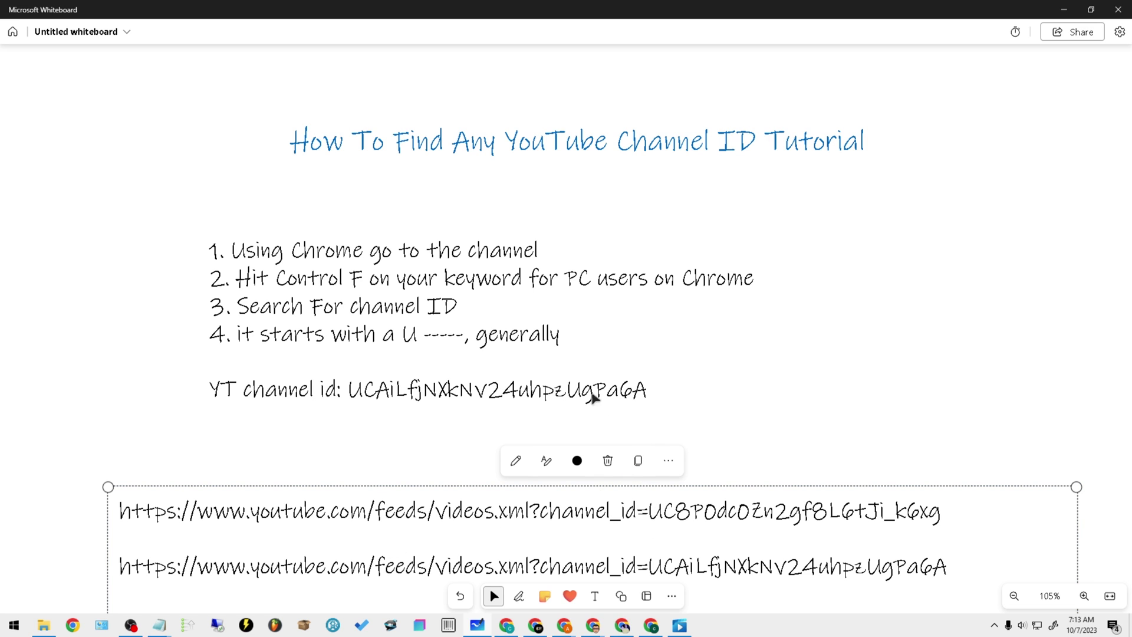
{"action": "left_click", "coordinate": [447, 334]}
{"action": "left_click_drag", "start_coordinate": [447, 333], "coordinate": [485, 285]}
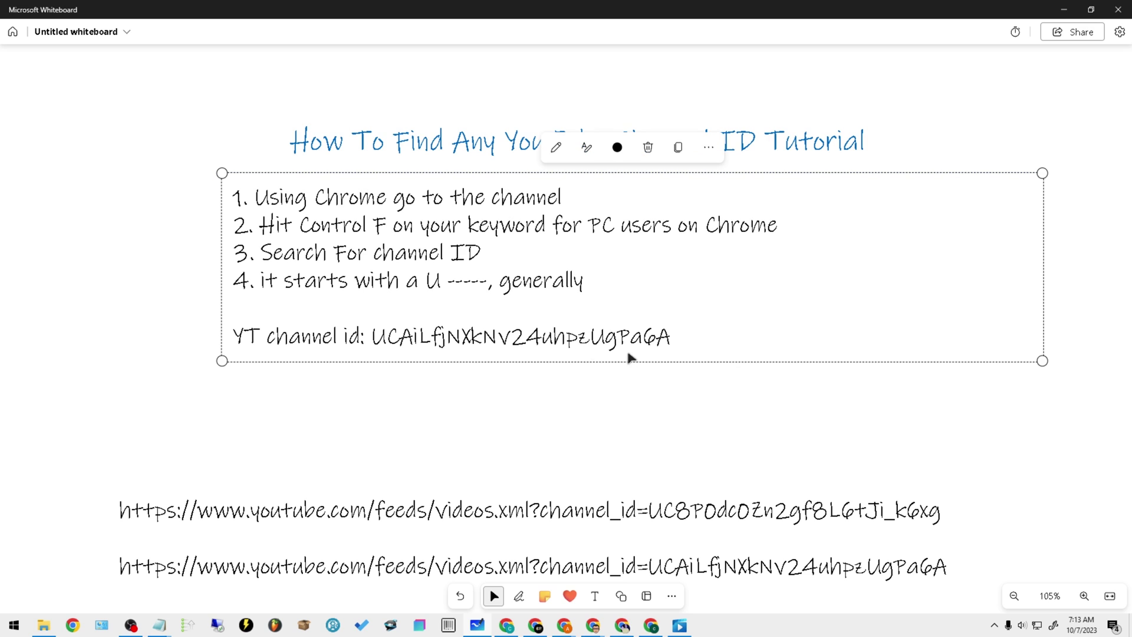
{"action": "left_click", "coordinate": [498, 540]}
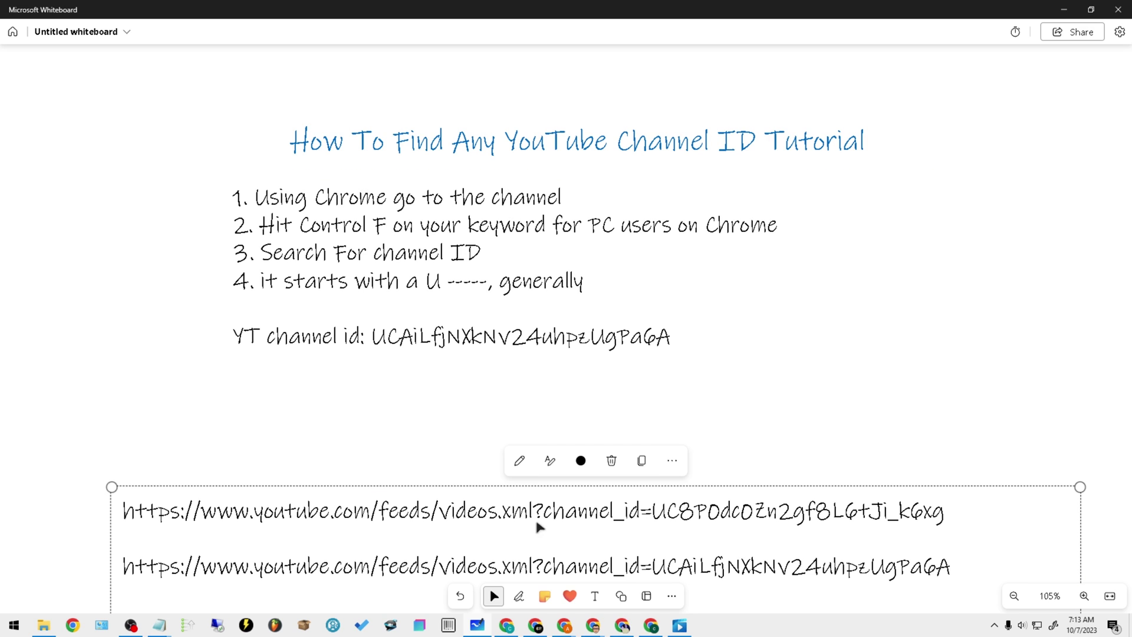
{"action": "left_click_drag", "start_coordinate": [548, 519], "coordinate": [560, 435]}
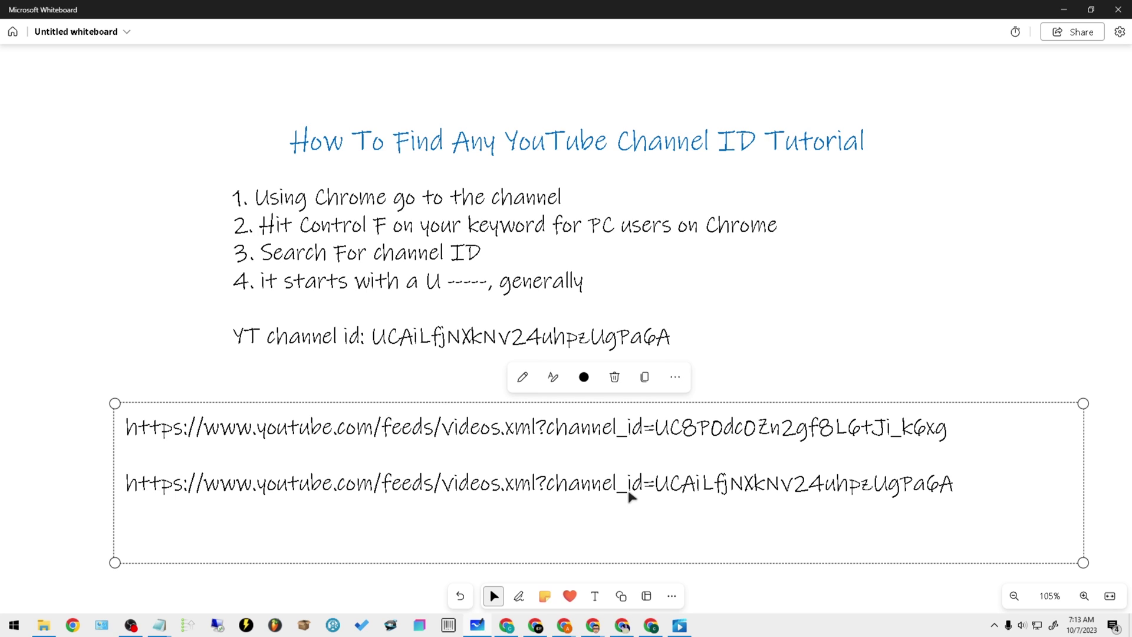
Swap the old channel ID in the first videos.xml URL for MrBeast's ID and select that URL
{"action": "left_click", "coordinate": [523, 377]}
{"action": "left_click", "coordinate": [970, 433]}
{"action": "left_click_drag", "start_coordinate": [957, 429], "coordinate": [659, 427]}
{"action": "key", "text": "BackSpace"}
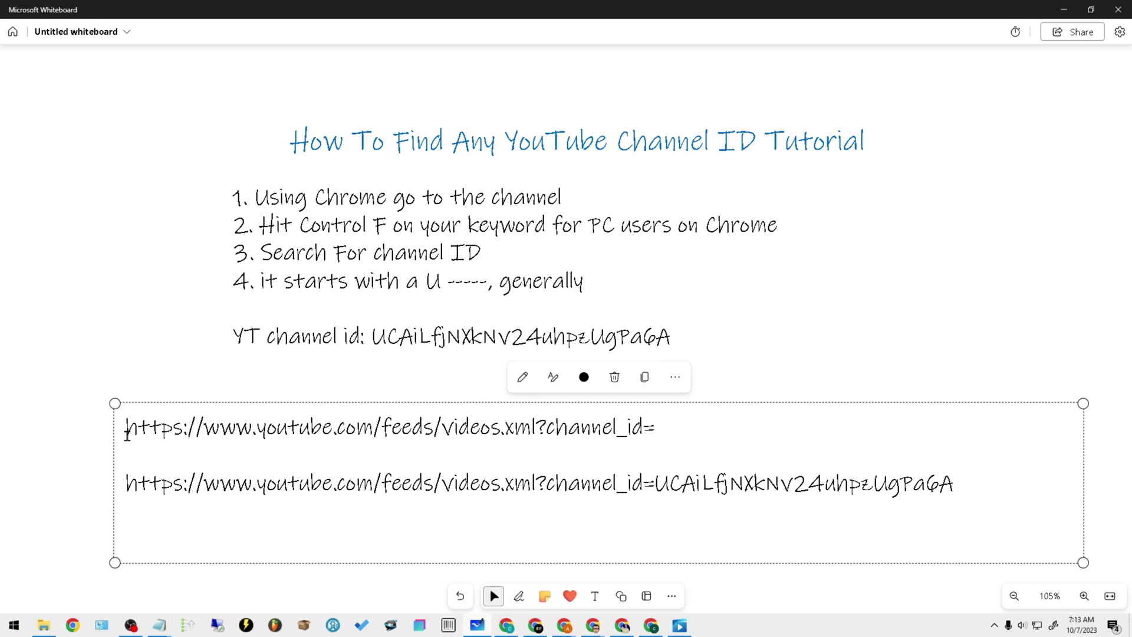
{"action": "left_click_drag", "start_coordinate": [126, 427], "coordinate": [683, 427]}
{"action": "left_click", "coordinate": [685, 428]}
{"action": "key", "text": "ctrl+v"}
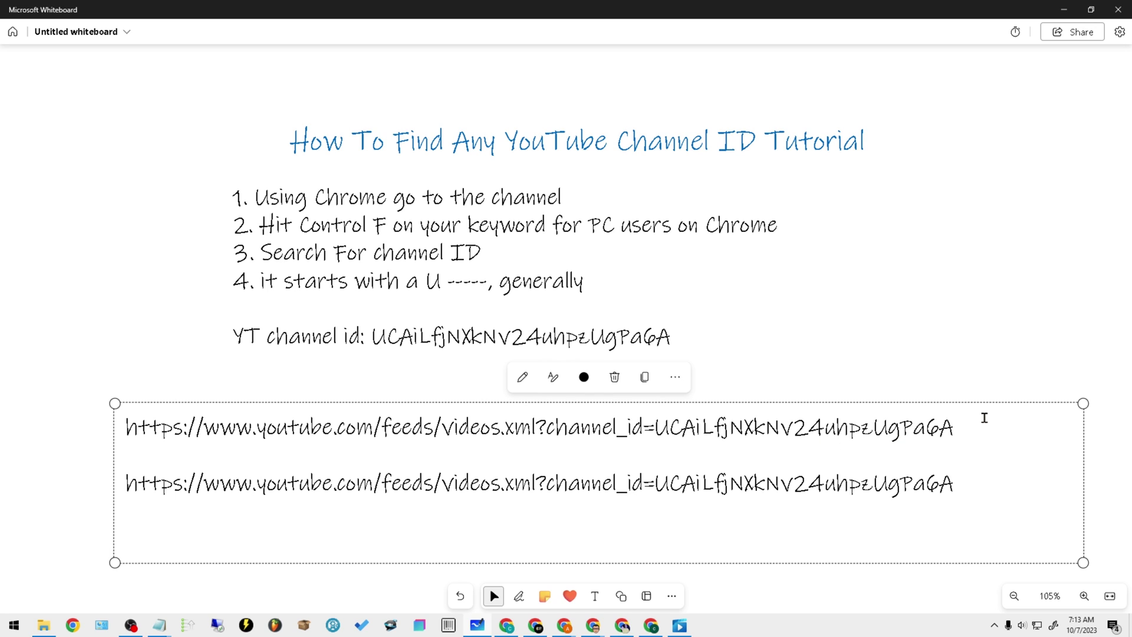
{"action": "left_click_drag", "start_coordinate": [983, 419], "coordinate": [132, 429]}
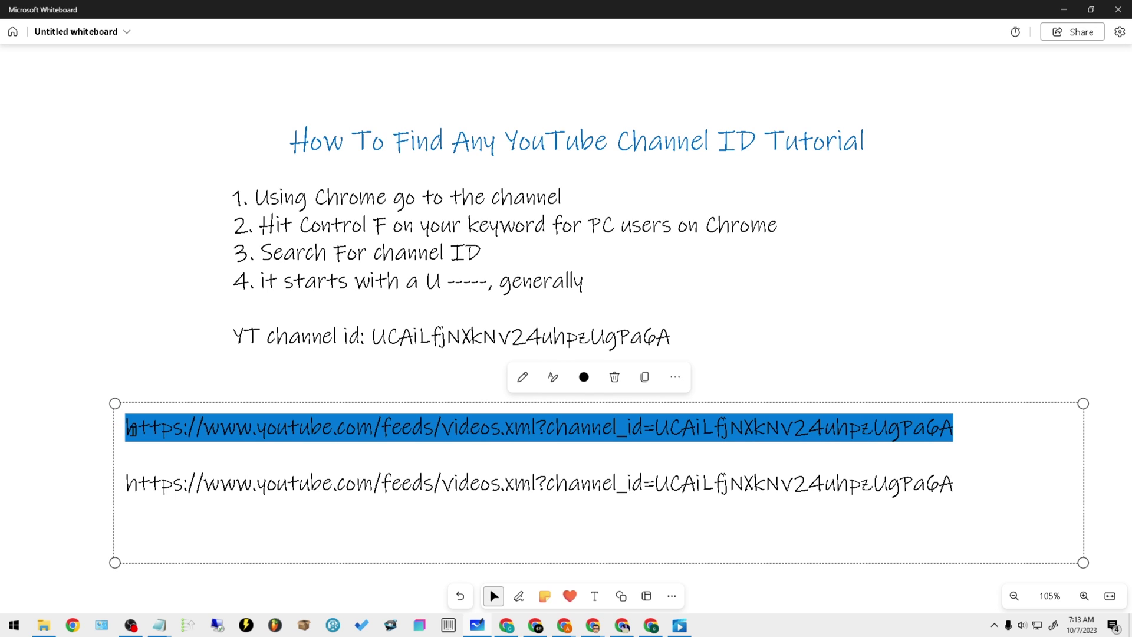
Load the updated videos.xml feed URL in a new Chrome tab, then return to the MrBeast YouTube tab
{"action": "left_click", "coordinate": [1065, 10]}
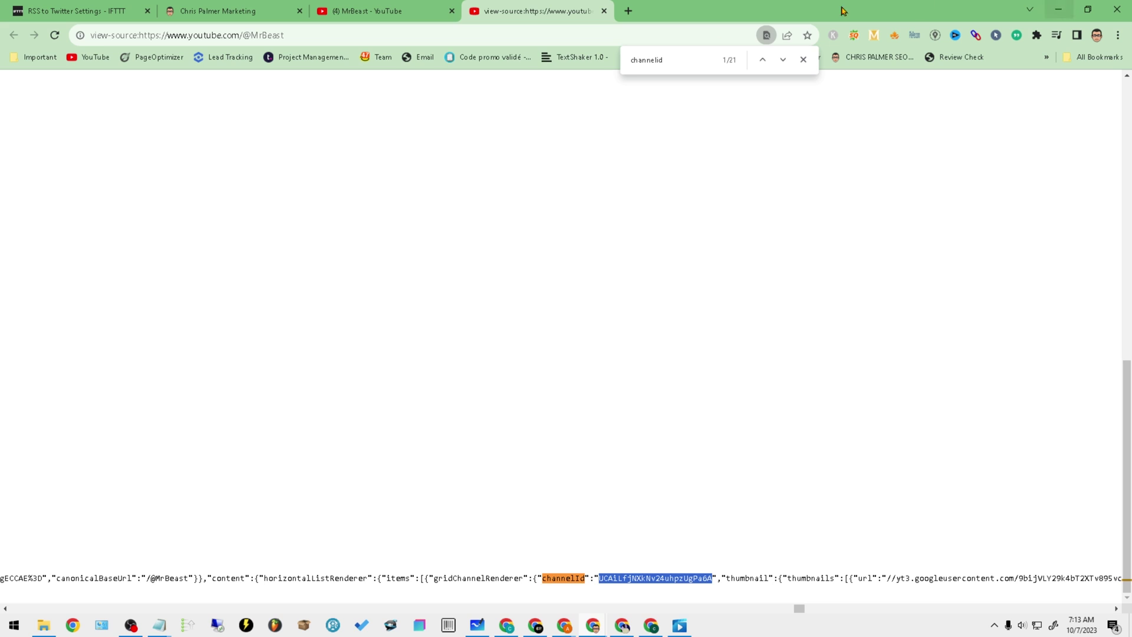
{"action": "left_click", "coordinate": [629, 10]}
{"action": "key", "text": "ctrl+v"}
{"action": "key", "text": "Return"}
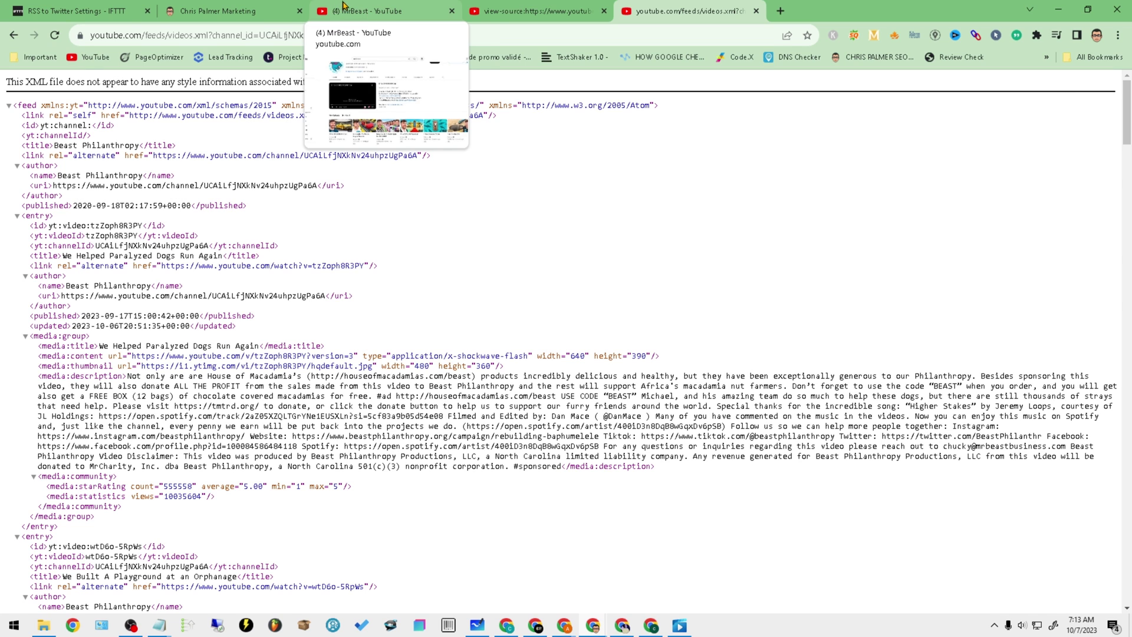
{"action": "left_click", "coordinate": [372, 18]}
{"action": "left_click", "coordinate": [428, 90]}
Extend the query to 'mr beast spanish' and open the MrBeast en Español channel from the results
{"action": "key", "text": "ctrl+a"}
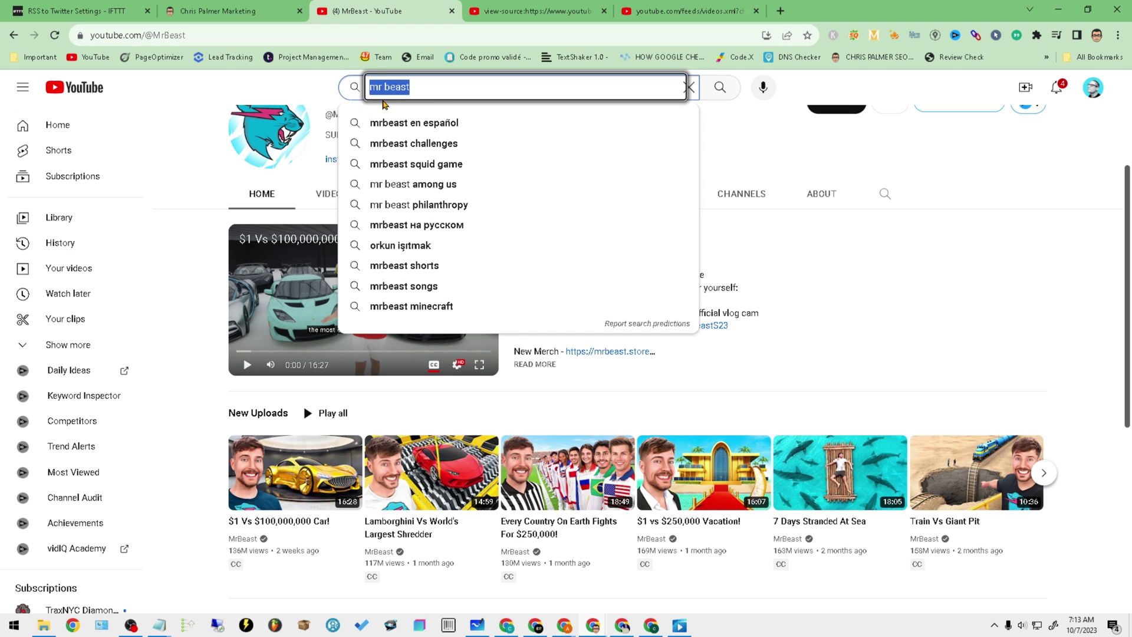
{"action": "left_click", "coordinate": [448, 84]}
{"action": "type", "text": "s"}
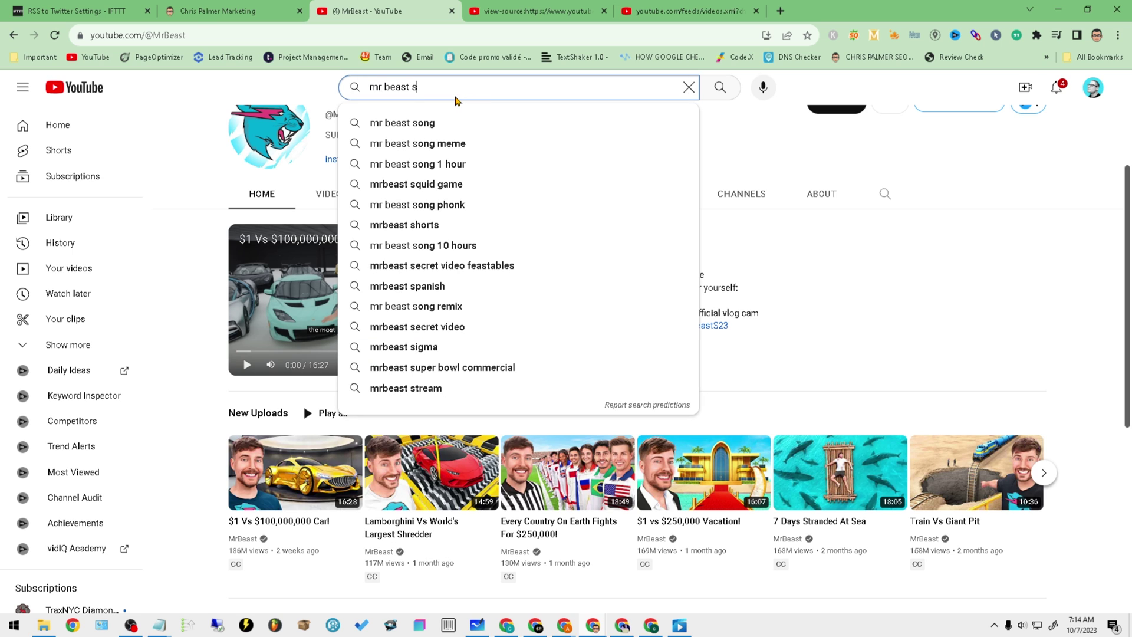
{"action": "type", "text": "panish"}
{"action": "key", "text": "Return"}
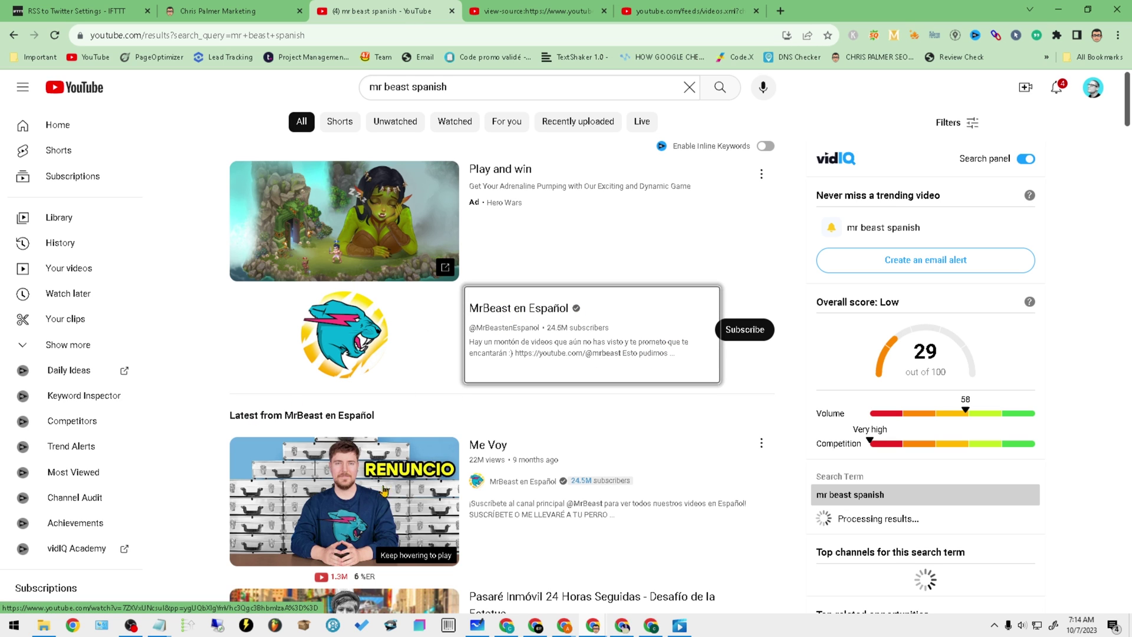
{"action": "mouse_move", "coordinate": [357, 486]}
{"action": "left_click", "coordinate": [528, 309]}
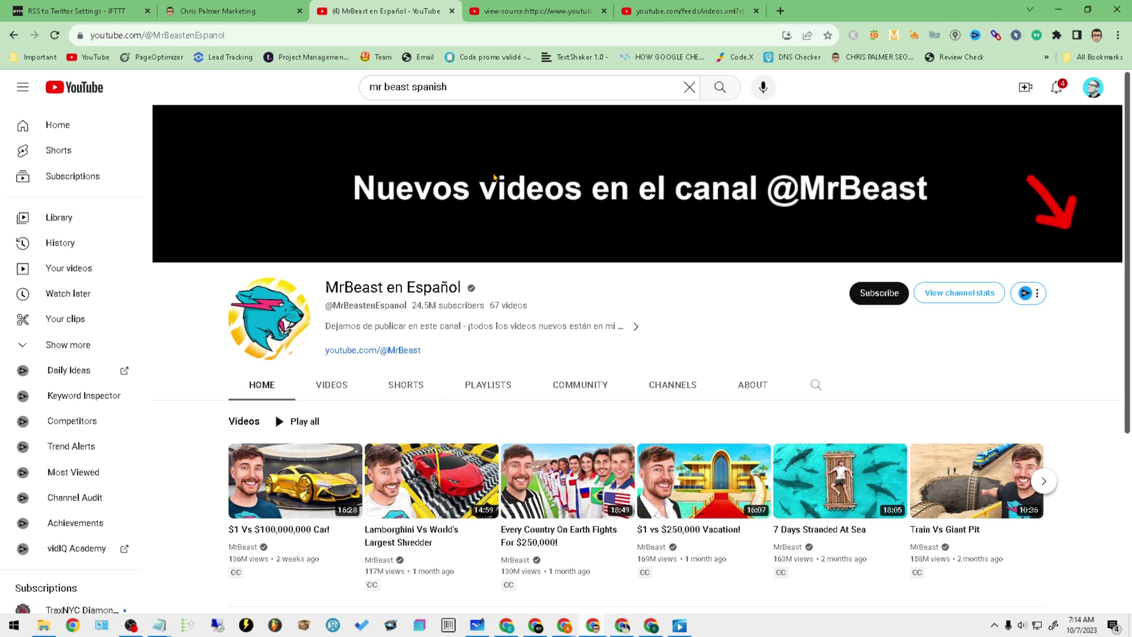
Open the MrBeast en Español page source and search it for 'channelI'
{"action": "right_click", "coordinate": [748, 309]}
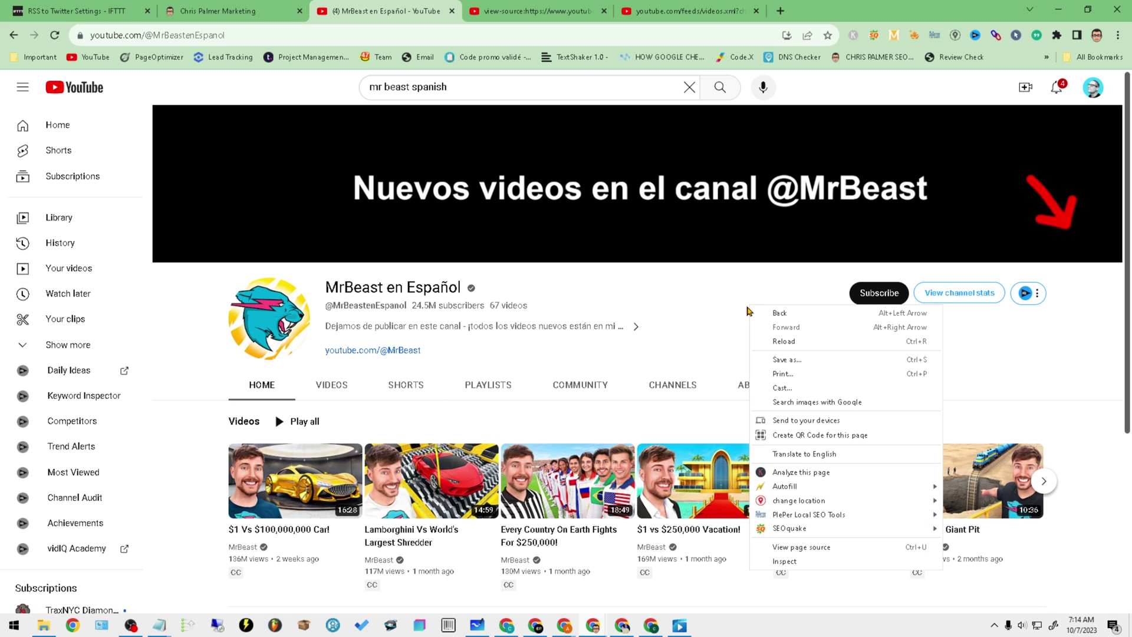
{"action": "left_click", "coordinate": [820, 548]}
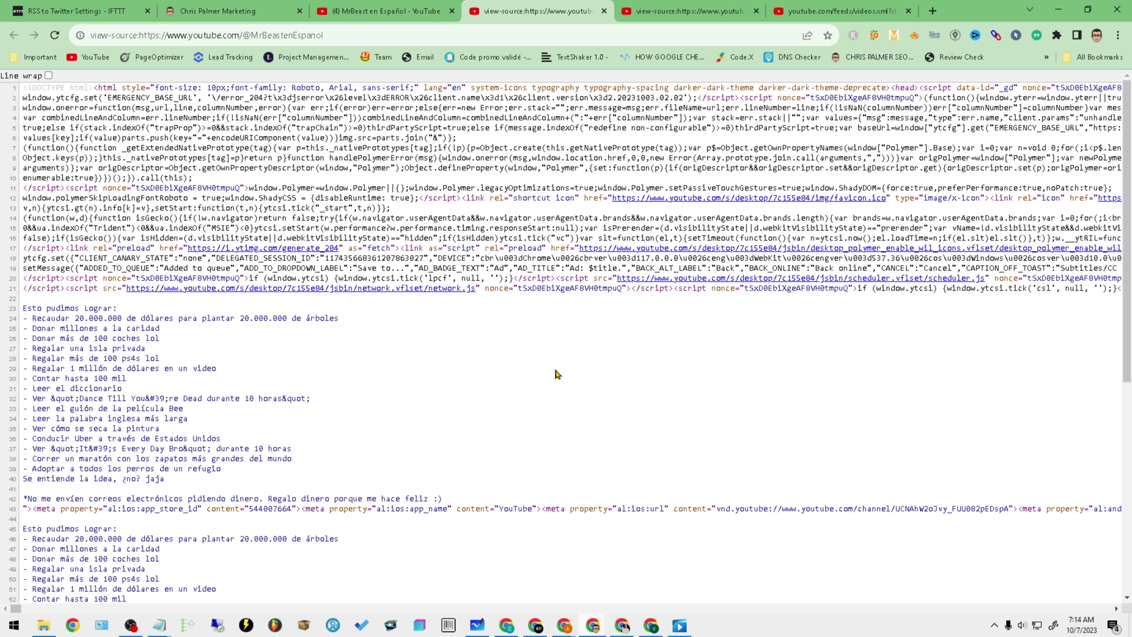
{"action": "key", "text": "ctrl+f"}
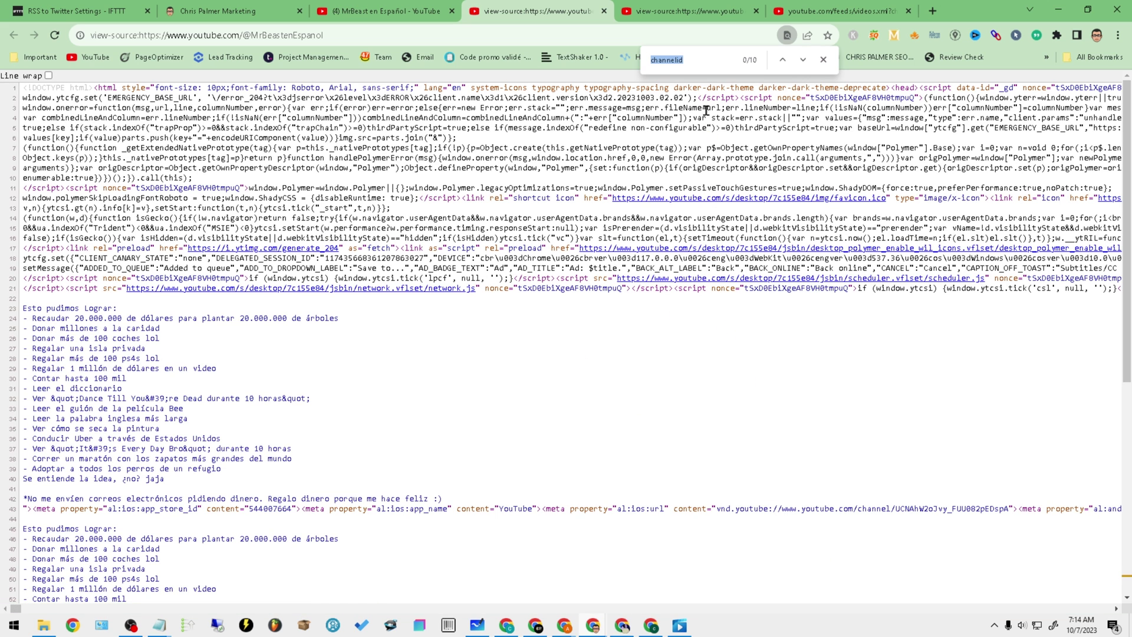
{"action": "double_click", "coordinate": [697, 63]}
{"action": "type", "text": "channel"}
{"action": "type", "text": "I"}
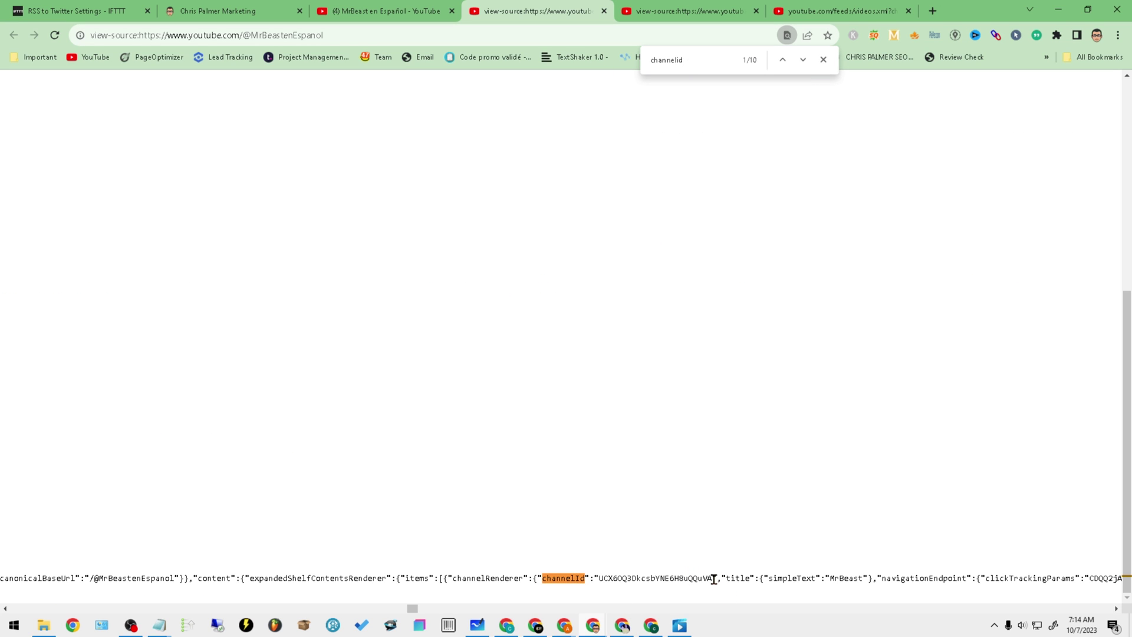
Select the channel ID value after channelId, then start a blank tab
{"action": "left_click_drag", "start_coordinate": [714, 580], "coordinate": [601, 582]}
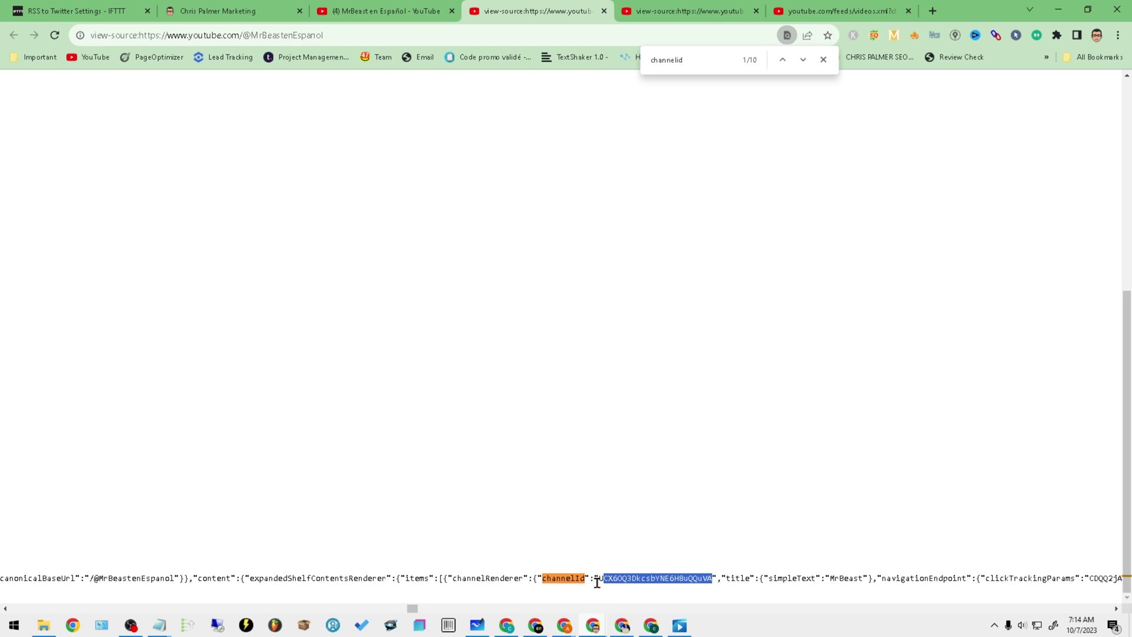
{"action": "left_click", "coordinate": [608, 580]}
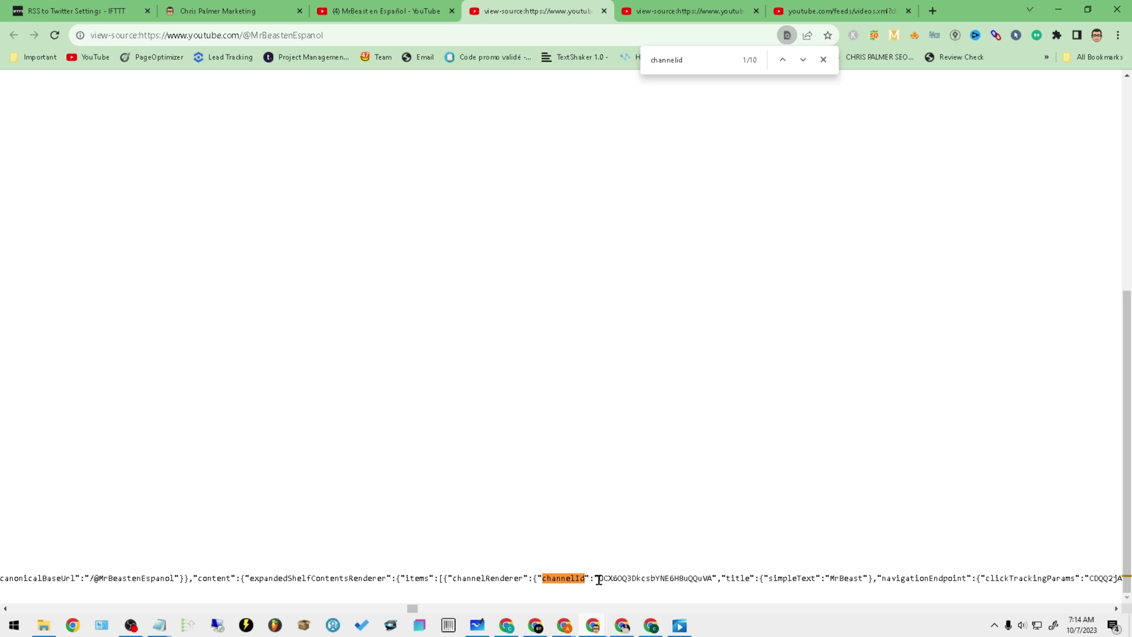
{"action": "left_click_drag", "start_coordinate": [598, 580], "coordinate": [718, 581]}
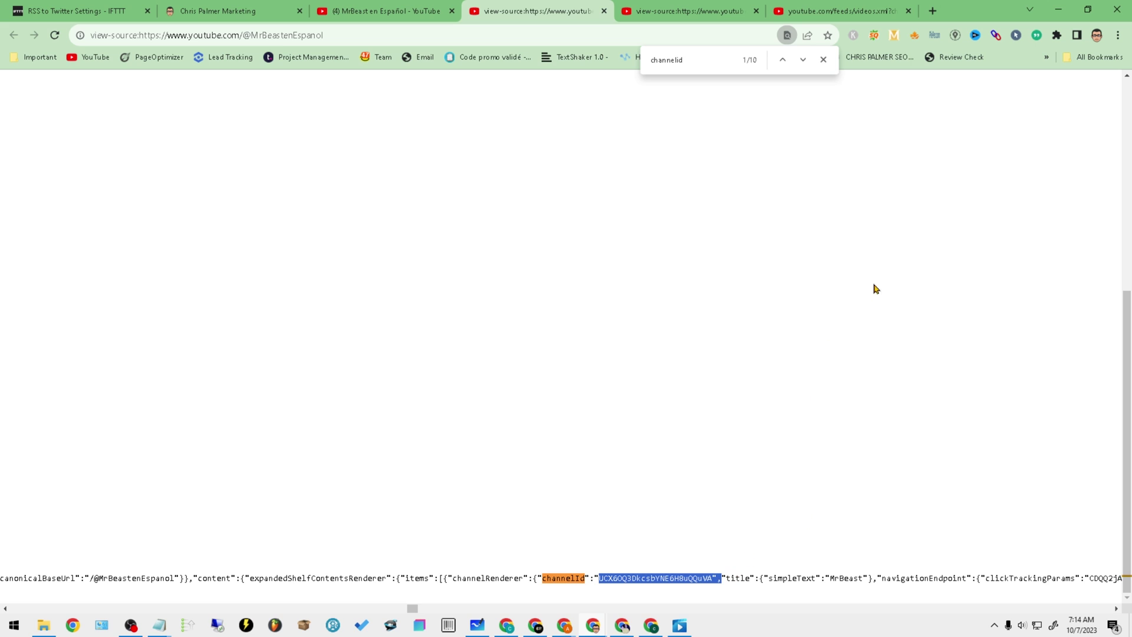
{"action": "left_click", "coordinate": [933, 11]}
Google 'mozilla how to view source code of any page' and review the results
{"action": "left_click", "coordinate": [491, 277]}
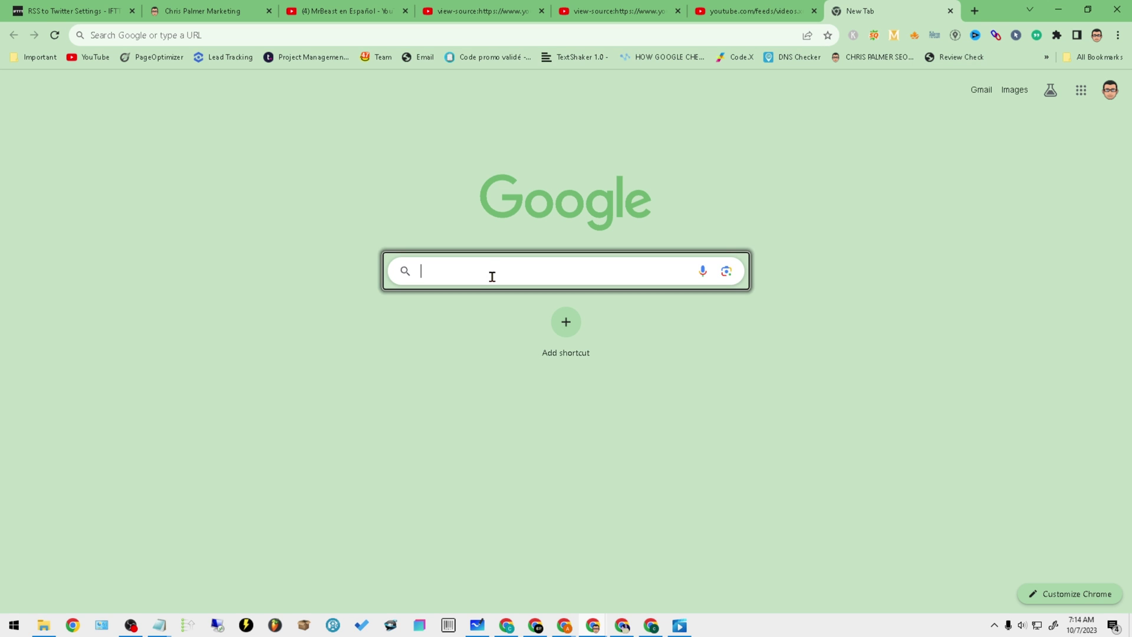
{"action": "type", "text": "mozilla h"}
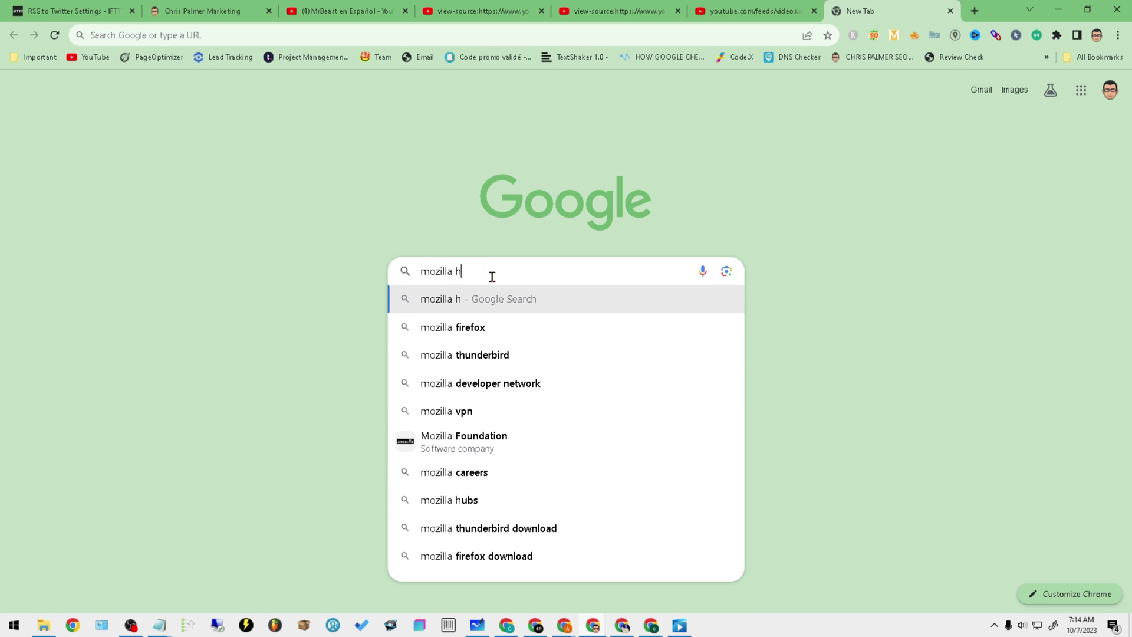
{"action": "type", "text": "ow to view s"}
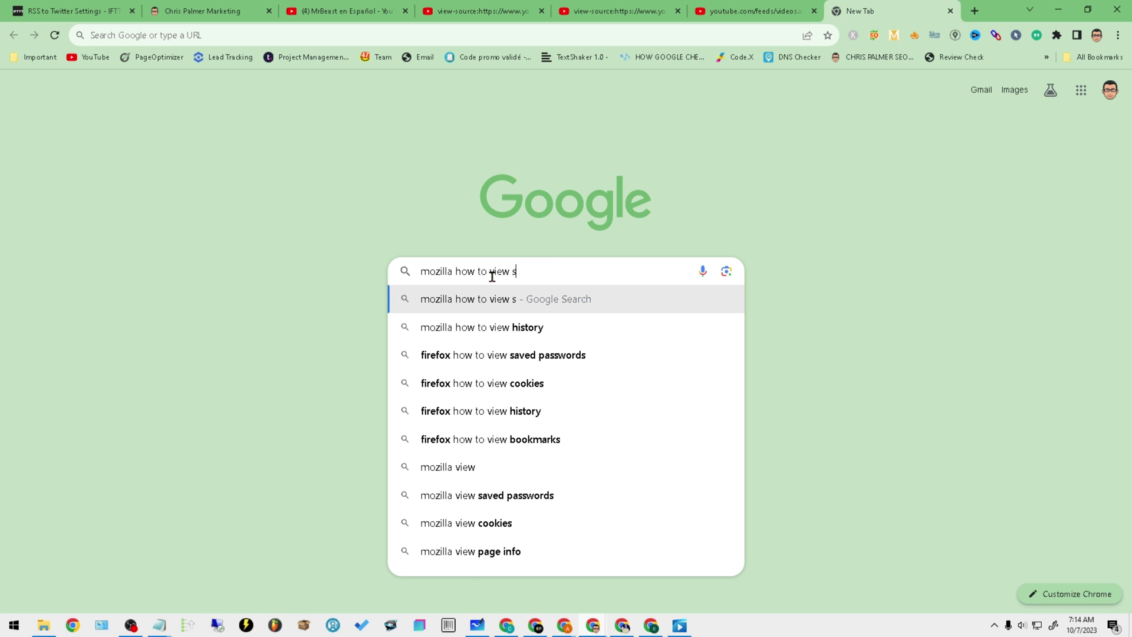
{"action": "type", "text": "ource code of"}
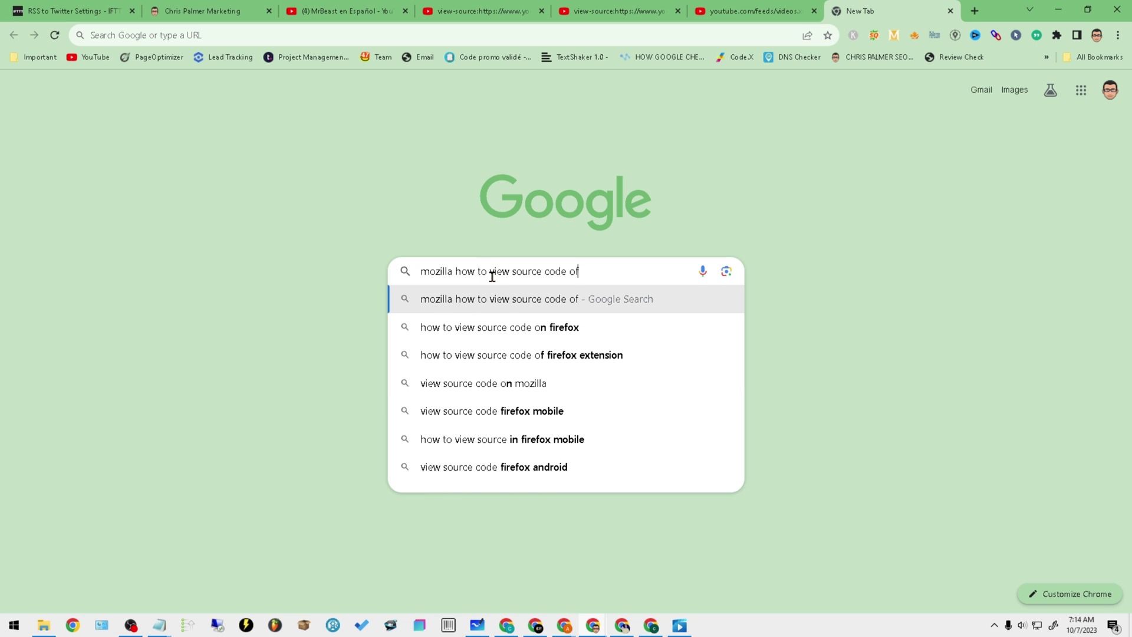
{"action": "type", "text": " any page"}
{"action": "key", "text": "Return"}
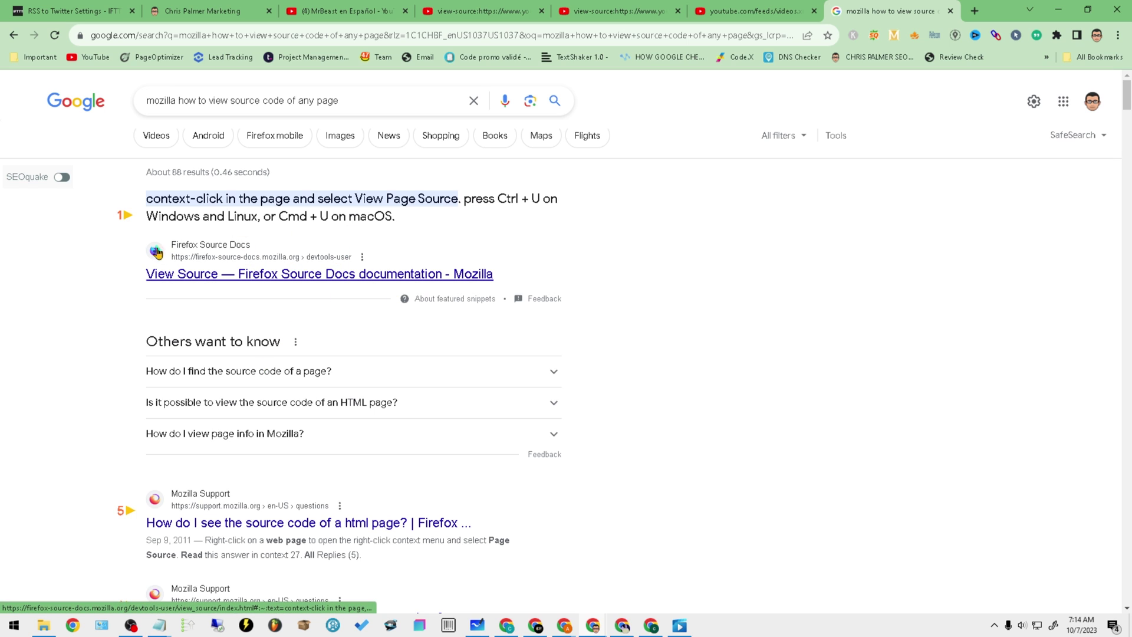
{"action": "scroll", "coordinate": [601, 368], "scroll_direction": "down", "scroll_amount": 2}
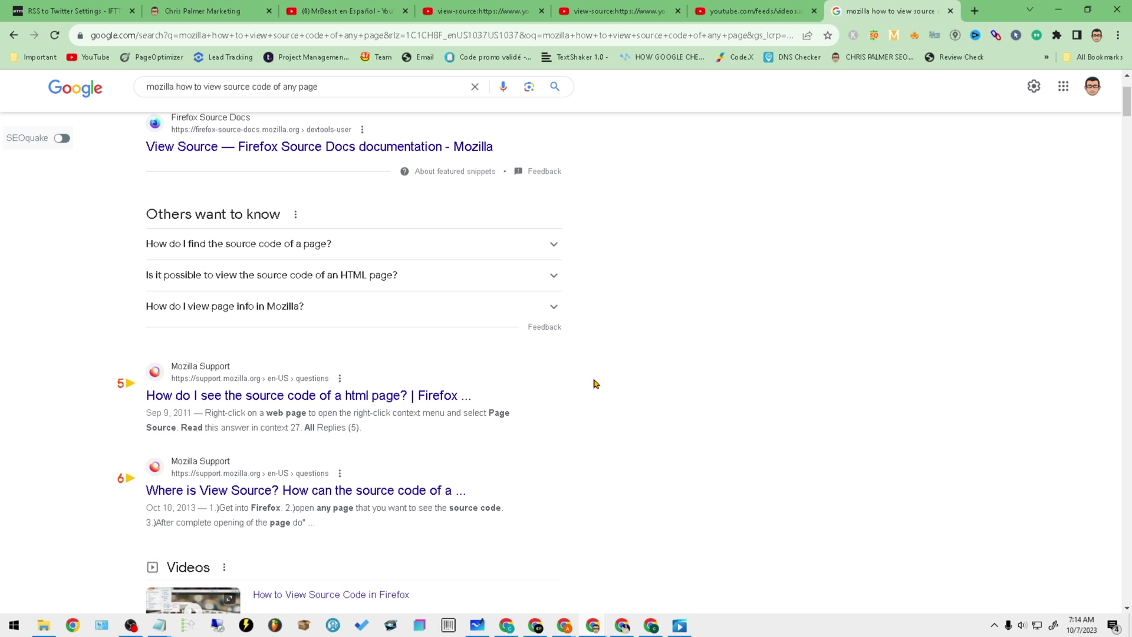
Search 'view source code using mac safari' and highlight the keyboard shortcut in the answer
{"action": "triple_click", "coordinate": [348, 87]}
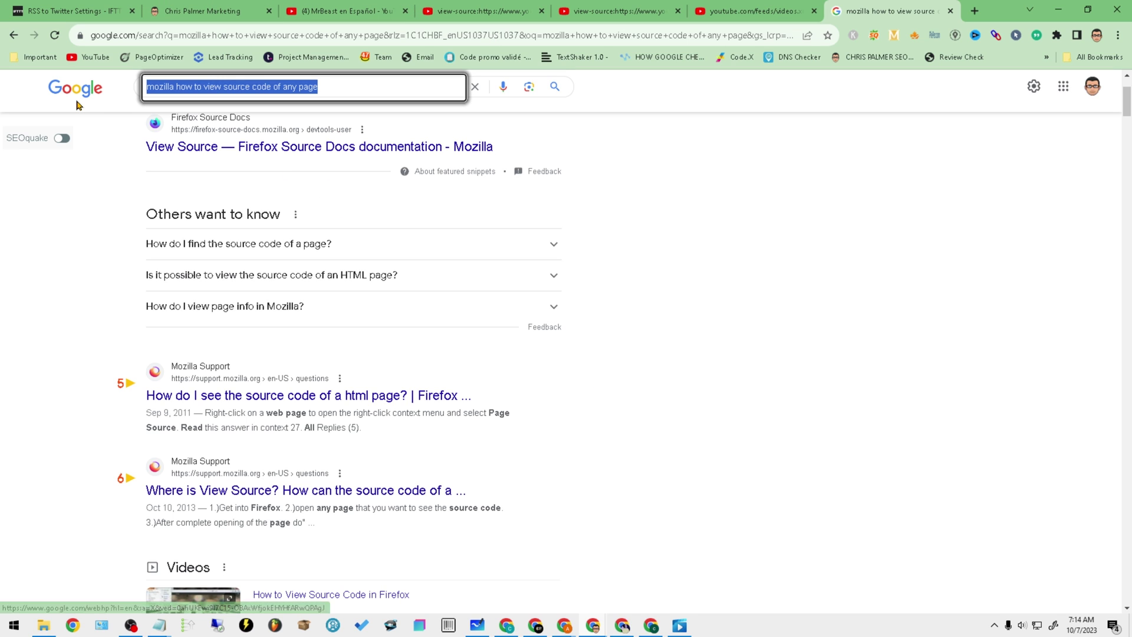
{"action": "type", "text": "view"}
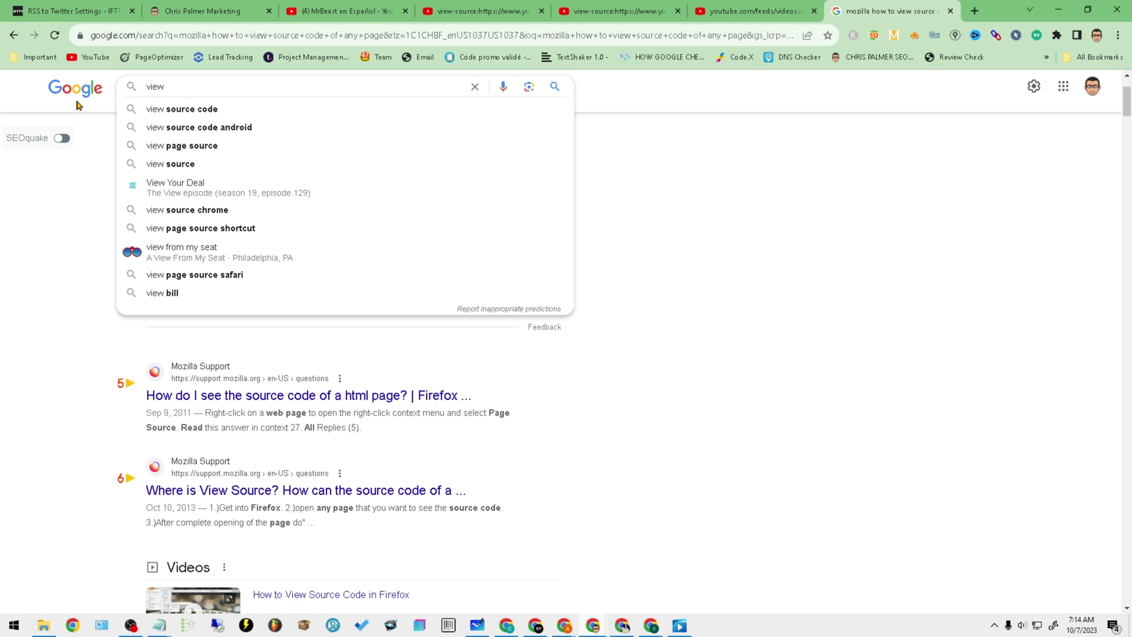
{"action": "type", "text": " source code "}
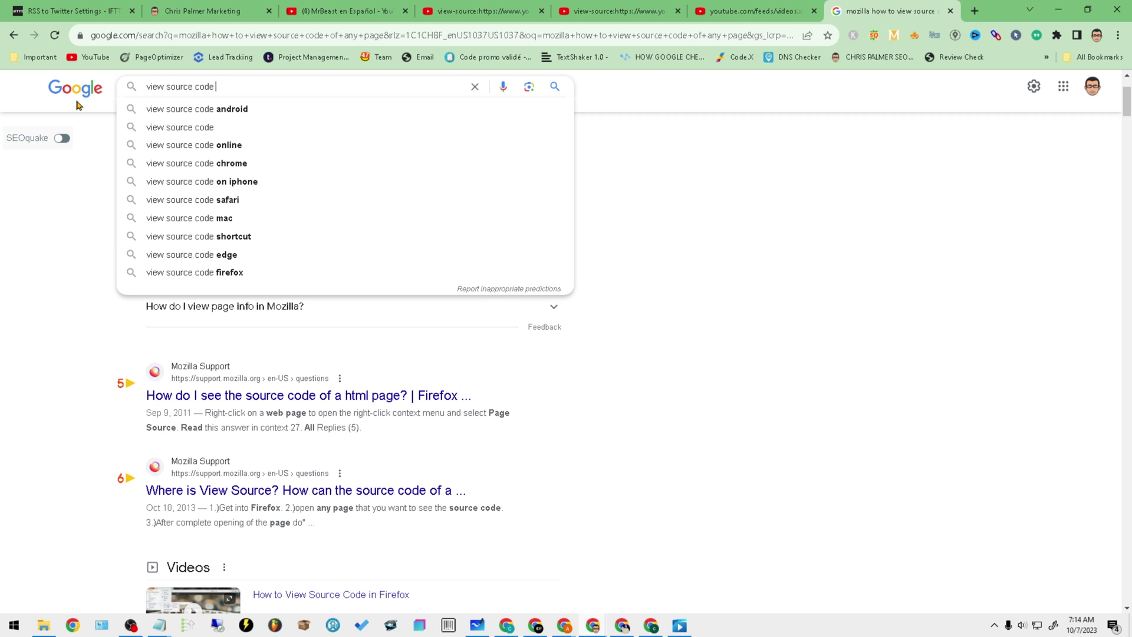
{"action": "type", "text": "o"}
{"action": "key", "text": "BackSpace"}
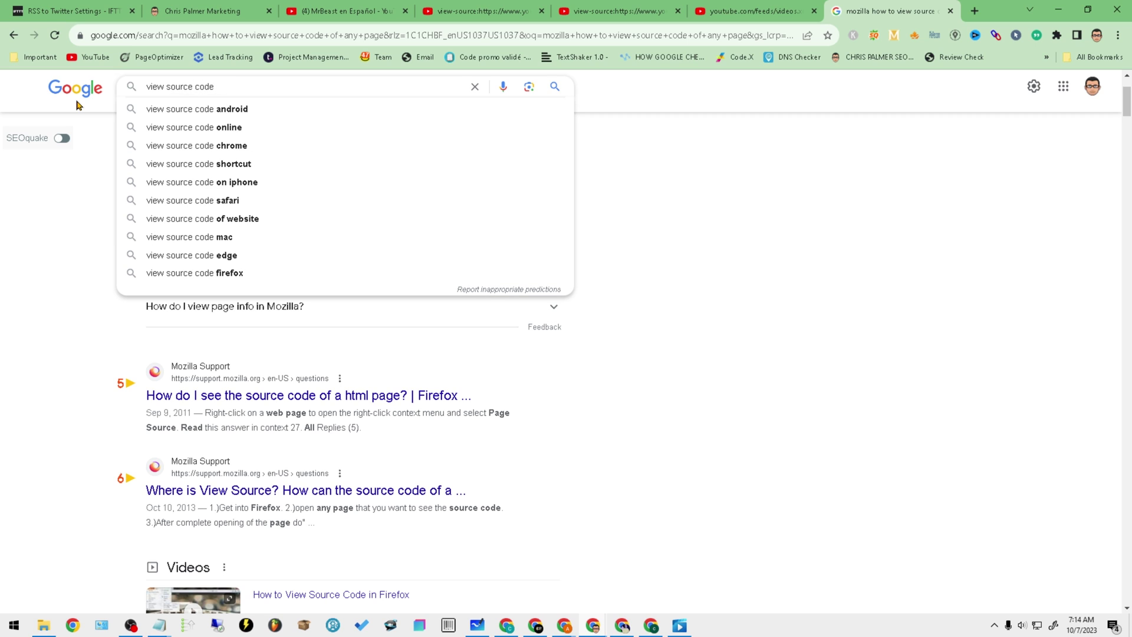
{"action": "type", "text": "using "}
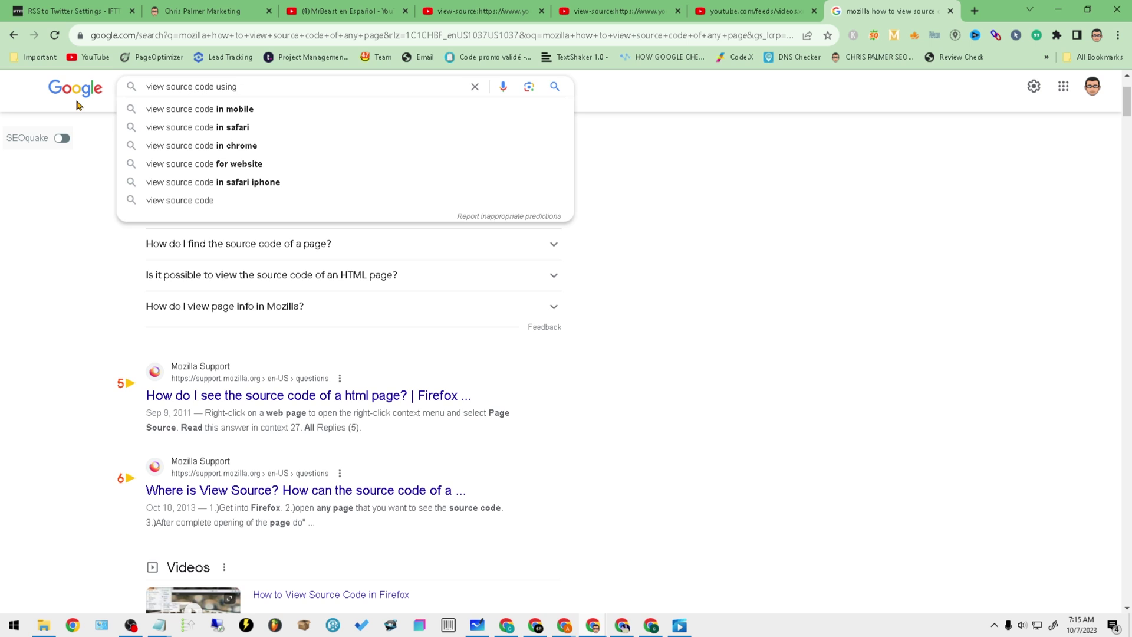
{"action": "type", "text": "mac safari"}
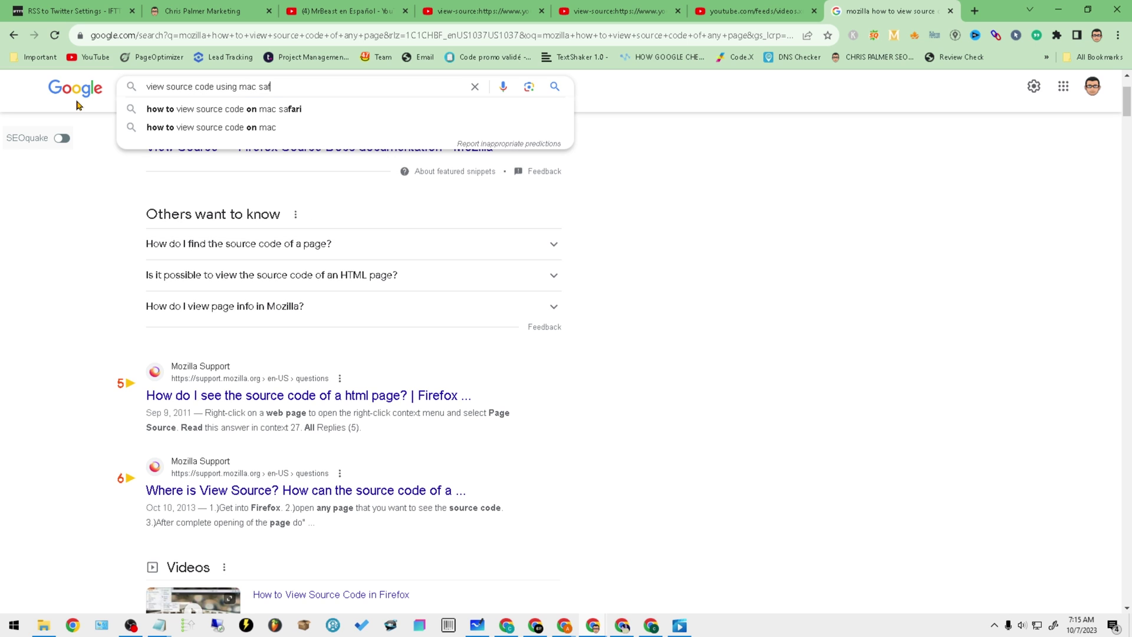
{"action": "key", "text": "Return"}
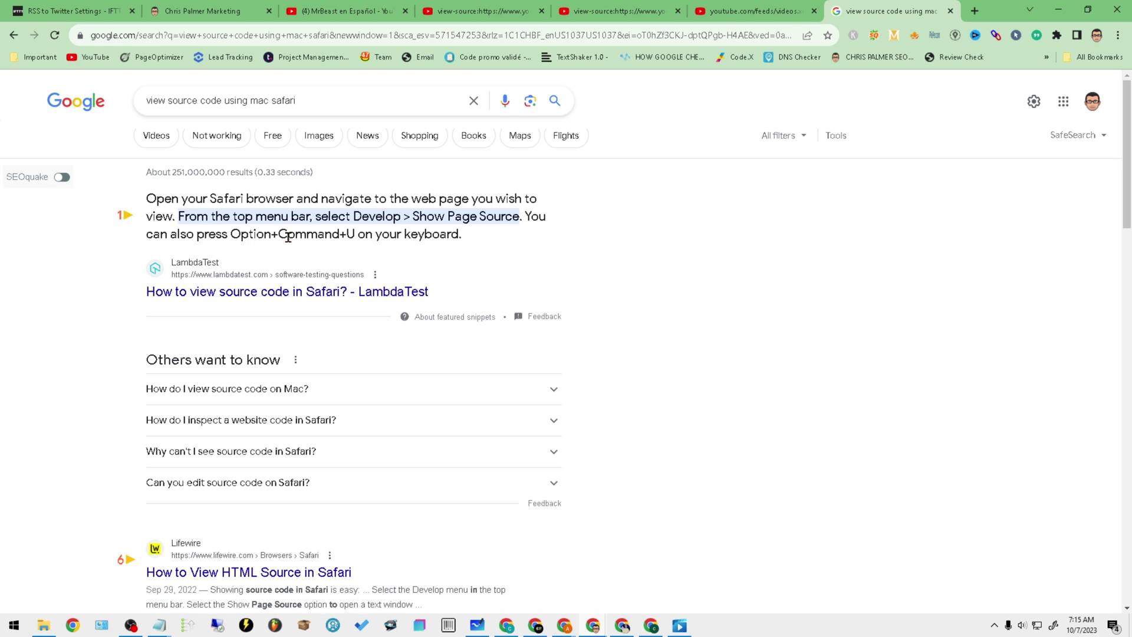
{"action": "left_click_drag", "start_coordinate": [231, 235], "coordinate": [339, 237]}
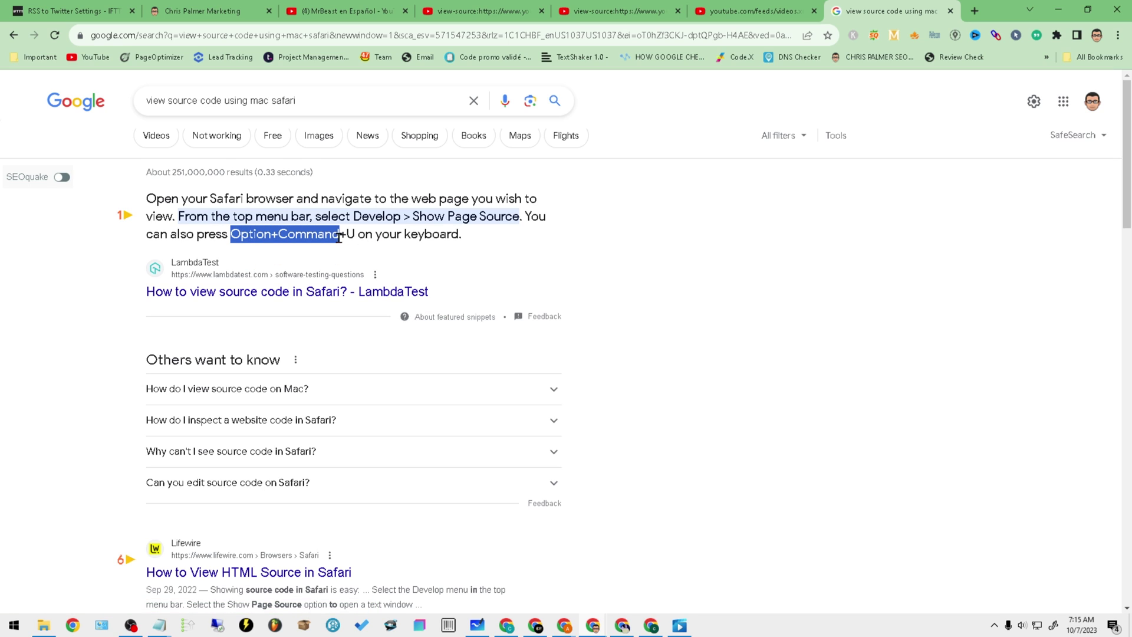
Glance through the videos.xml feed, page-source and channelid search tabs, ending on the YouTube channel tab
{"action": "left_click", "coordinate": [755, 10]}
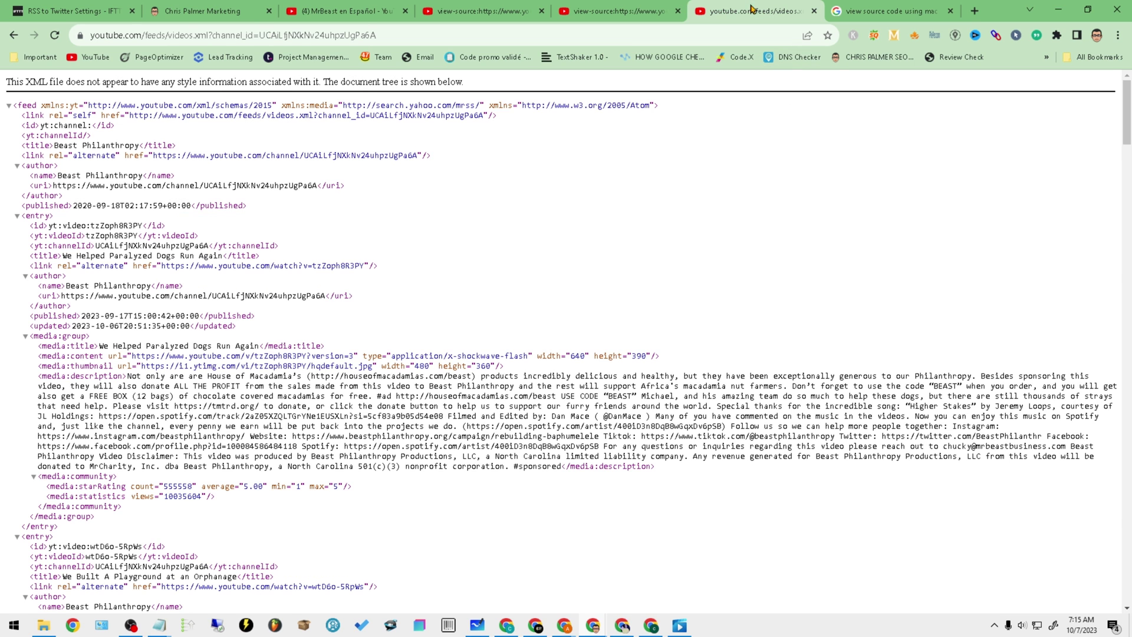
{"action": "left_click", "coordinate": [649, 8]}
{"action": "left_click", "coordinate": [481, 7]}
{"action": "left_click", "coordinate": [340, 7]}
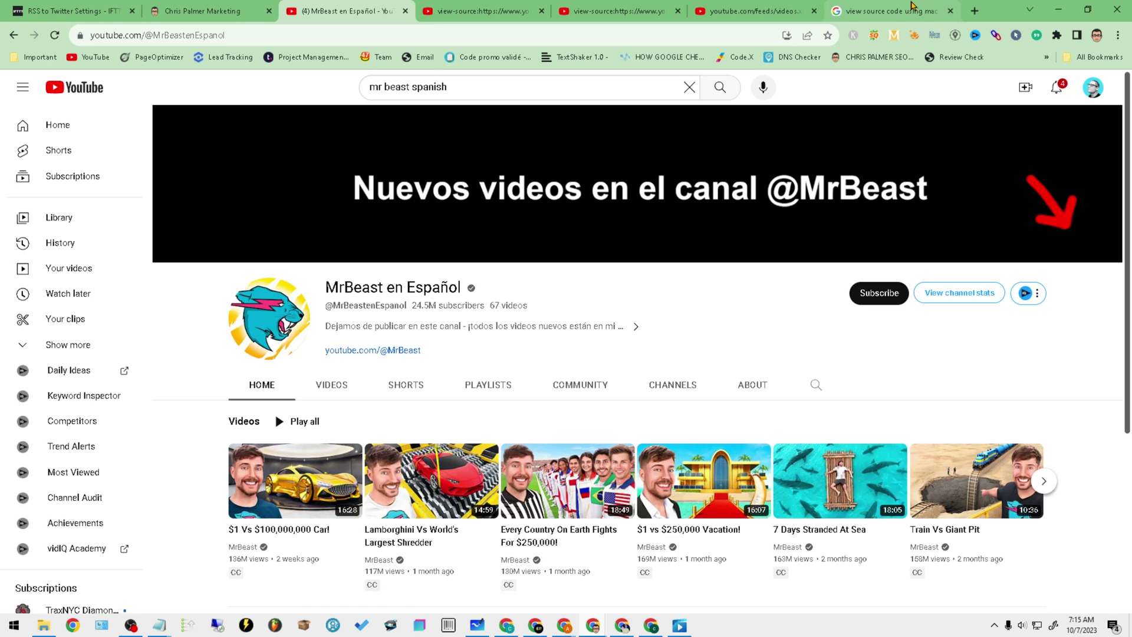
{"action": "left_click", "coordinate": [890, 11]}
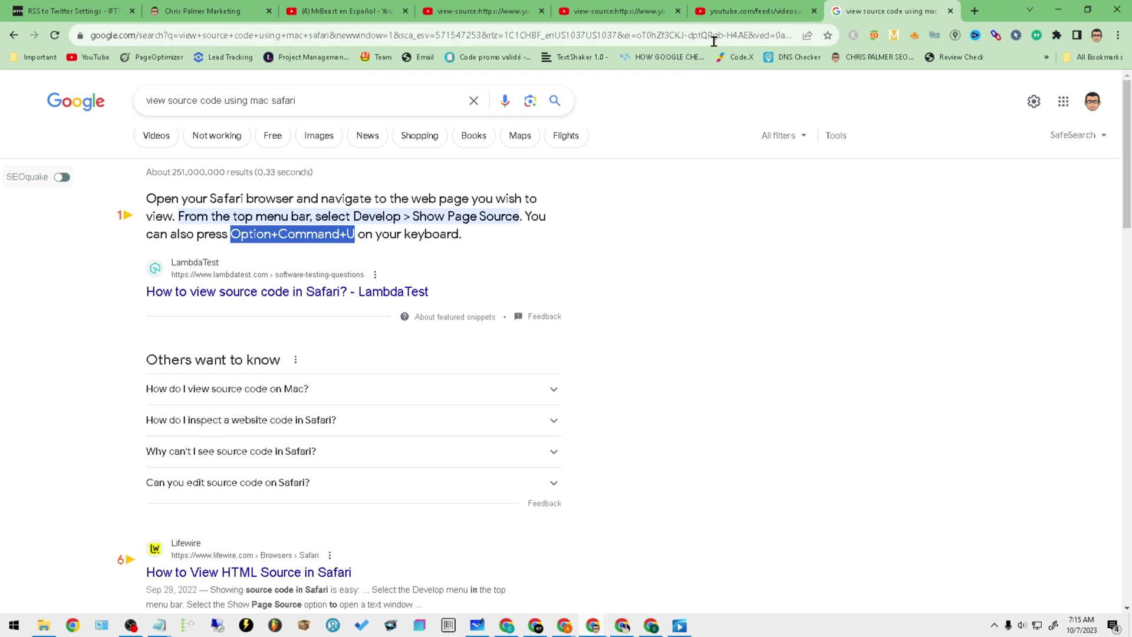
{"action": "left_click", "coordinate": [385, 11]}
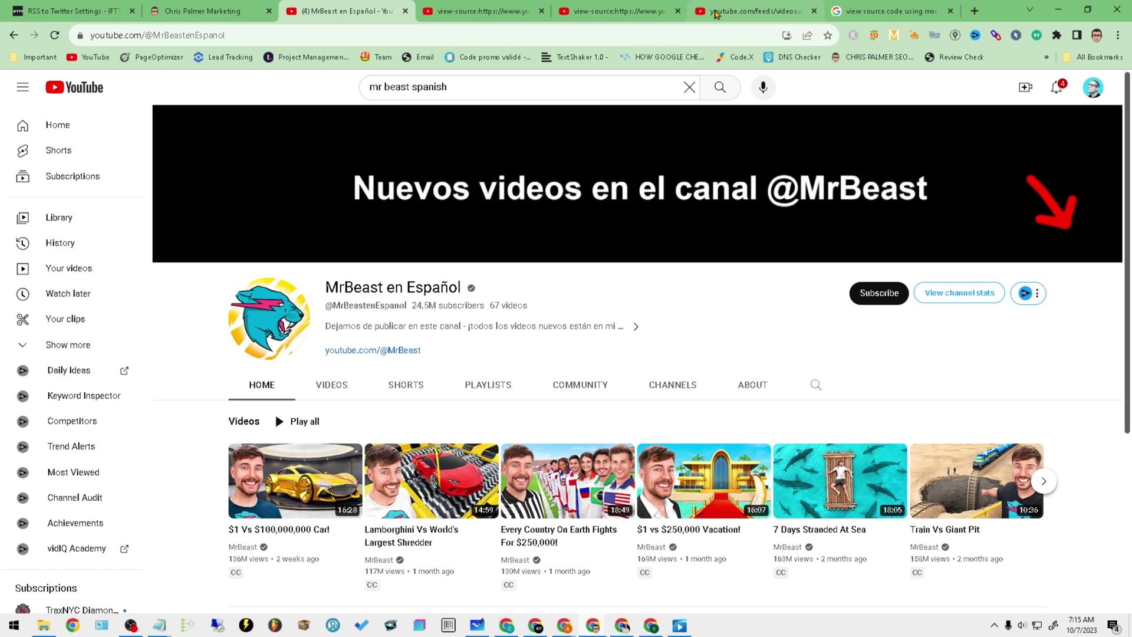